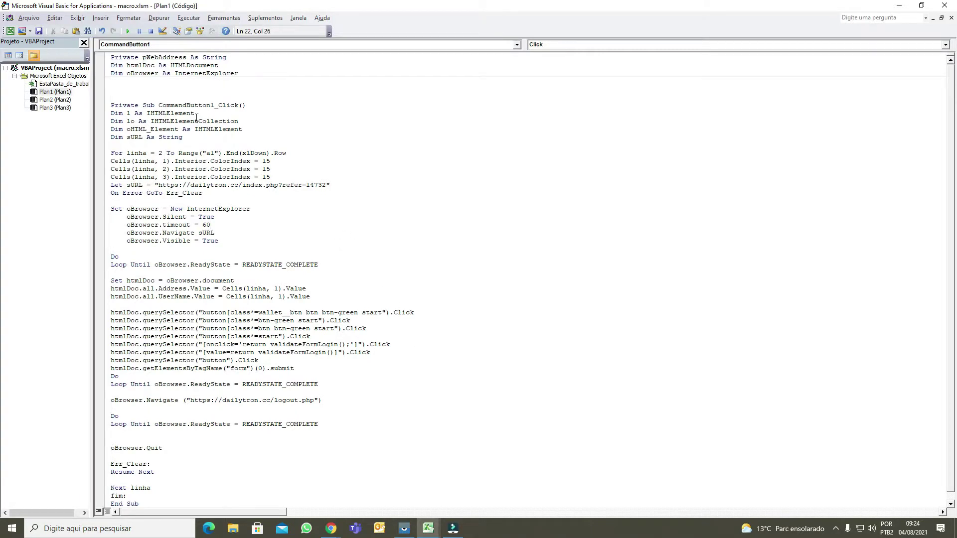
Step: Open the VBA project's references and examine the Microsoft HTML Object Library, Microsoft Internet Controls and Microsoft Forms 2.0 Object Library entries
{"action": "scroll", "coordinate": [349, 238], "scroll_direction": "down", "scroll_amount": 1}
{"action": "scroll", "coordinate": [296, 242], "scroll_direction": "up", "scroll_amount": 1}
{"action": "left_click", "coordinate": [218, 18]}
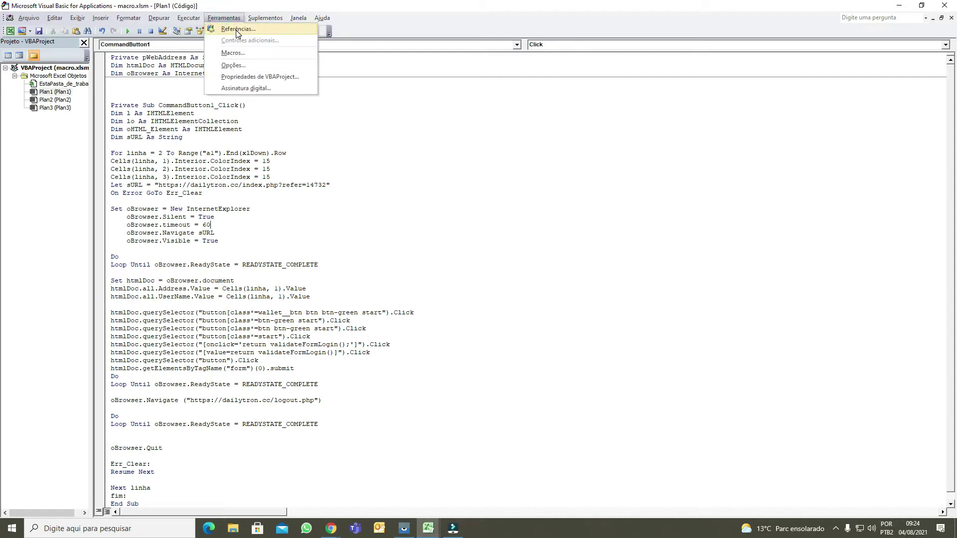
{"action": "left_click", "coordinate": [238, 29]}
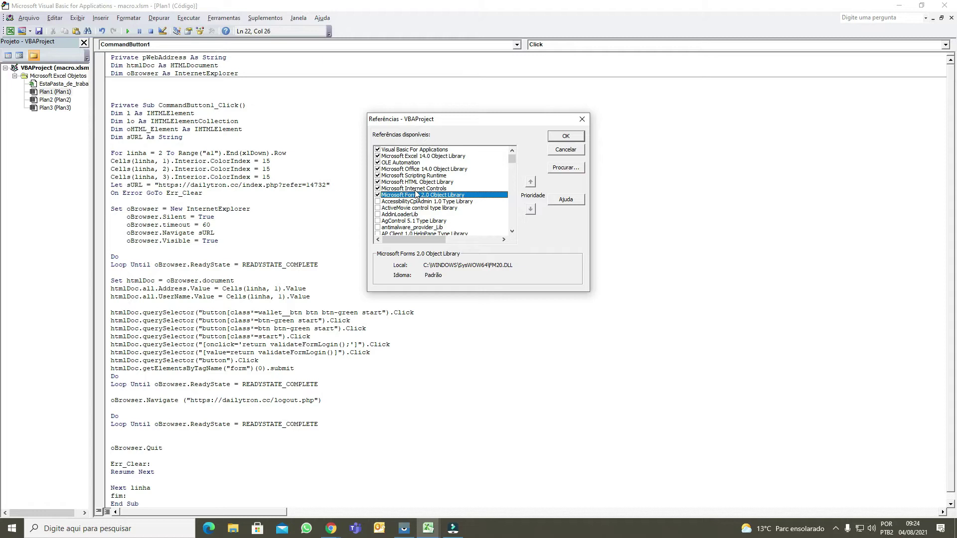
{"action": "left_click", "coordinate": [426, 190]}
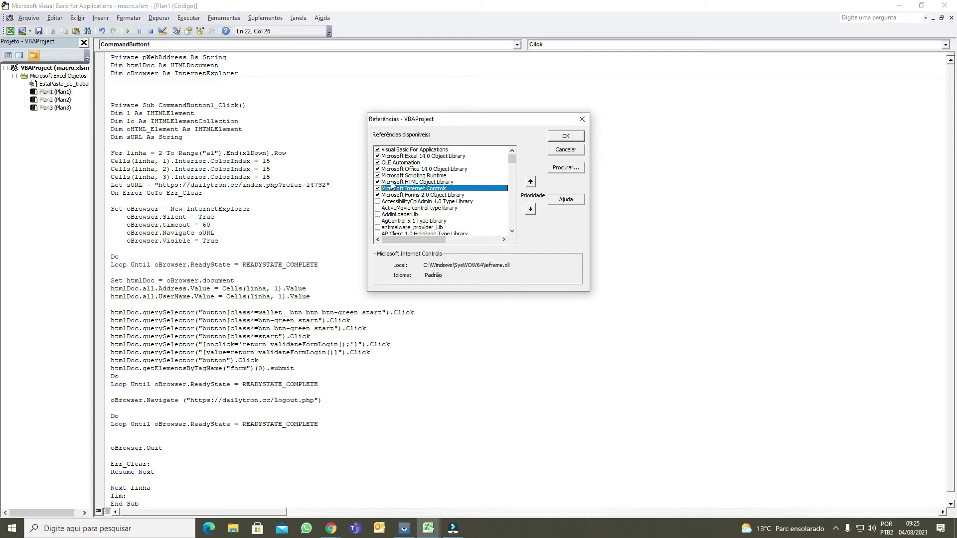
{"action": "left_click", "coordinate": [415, 182]}
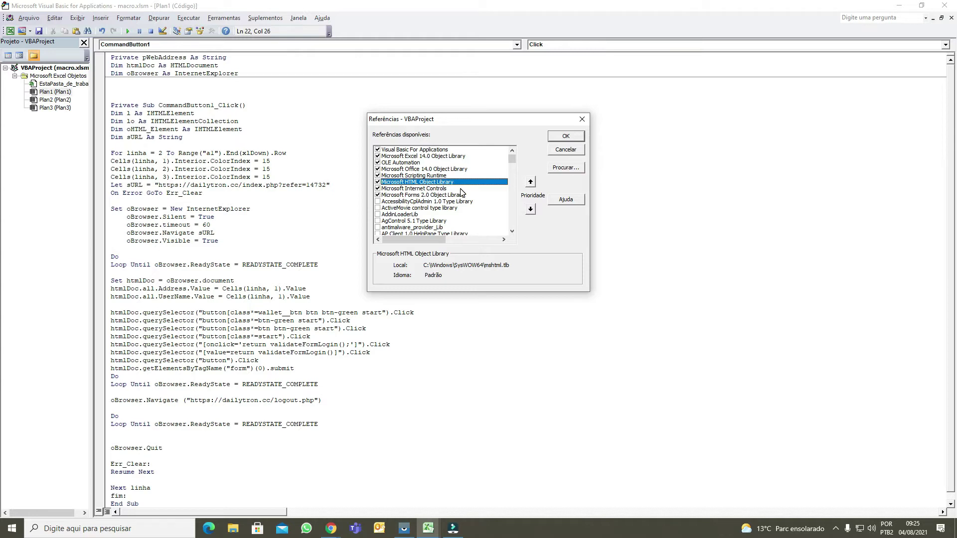
{"action": "left_click", "coordinate": [461, 189]}
{"action": "left_click", "coordinate": [460, 194]}
Step: Find the Microsoft libraries in the available references, tick Microsoft App-V Client 1.0 Type Library, and discard the change
{"action": "key", "text": "m"}
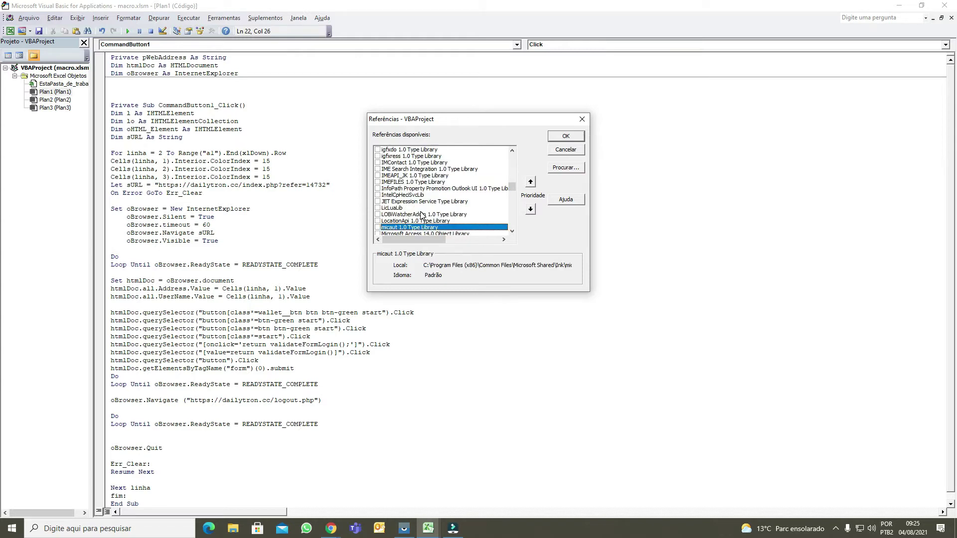
{"action": "scroll", "coordinate": [424, 195], "scroll_direction": "down", "scroll_amount": 10}
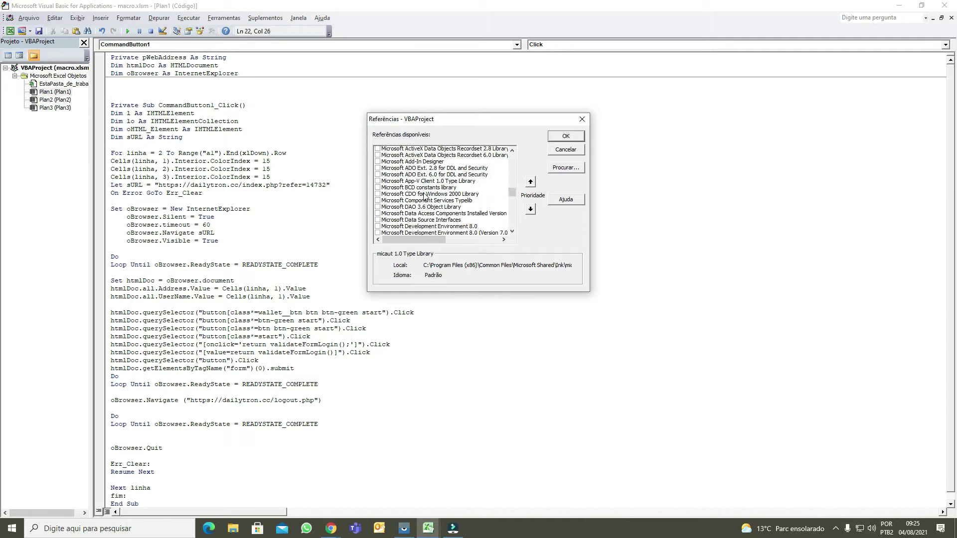
{"action": "scroll", "coordinate": [388, 183], "scroll_direction": "up", "scroll_amount": 4}
{"action": "left_click", "coordinate": [377, 169]}
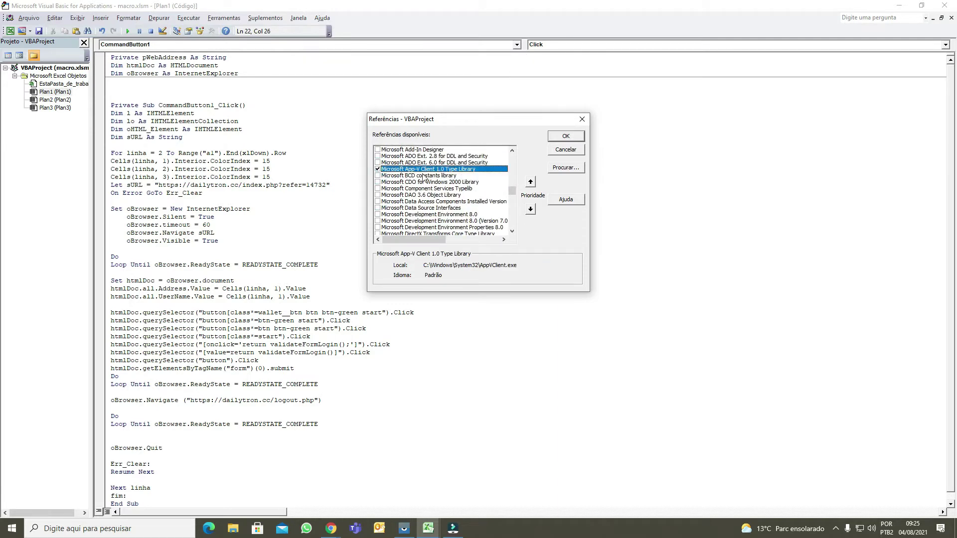
{"action": "left_click_drag", "start_coordinate": [512, 190], "coordinate": [512, 158]}
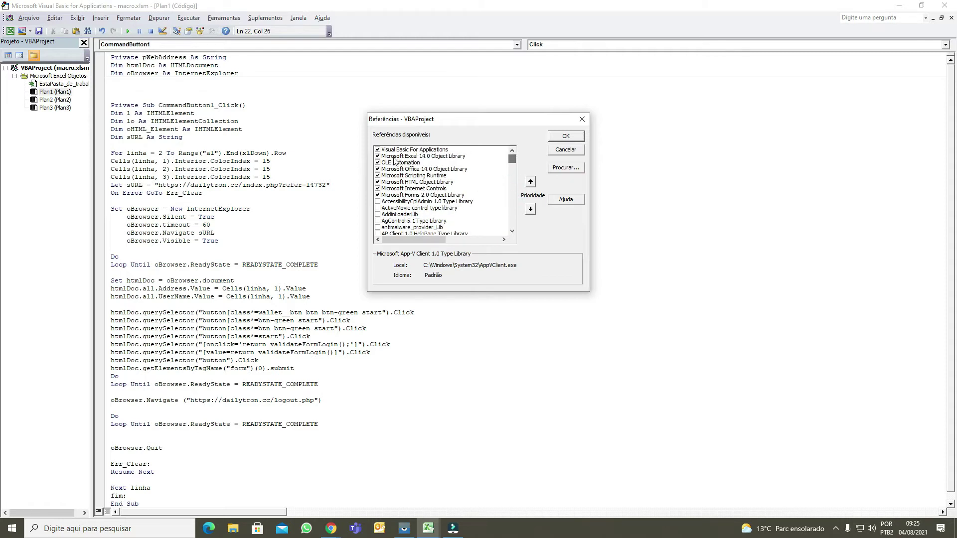
{"action": "left_click", "coordinate": [568, 151]}
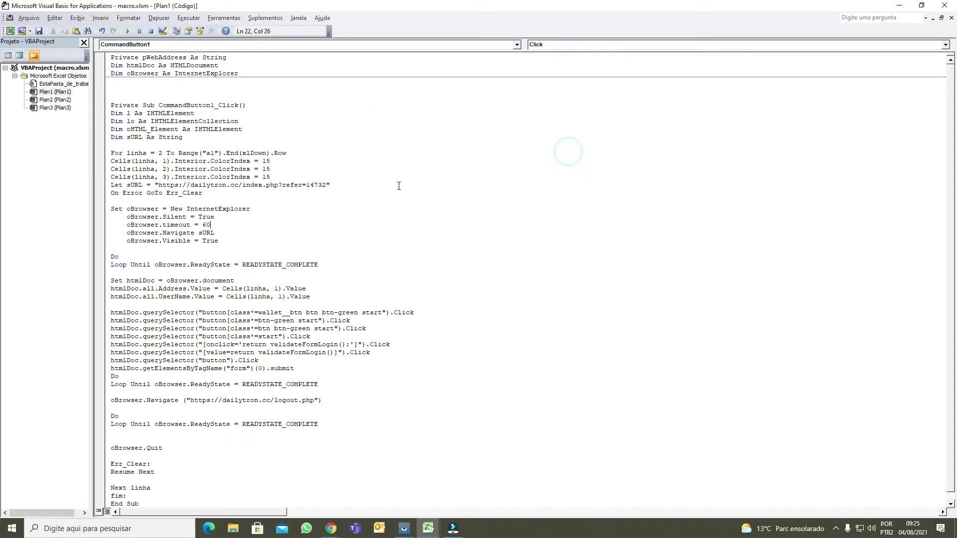
Step: Close the code editor and check the Desenvolvedor entry in Excel's ribbon customization options
{"action": "left_click", "coordinate": [944, 6]}
{"action": "left_click", "coordinate": [337, 216]}
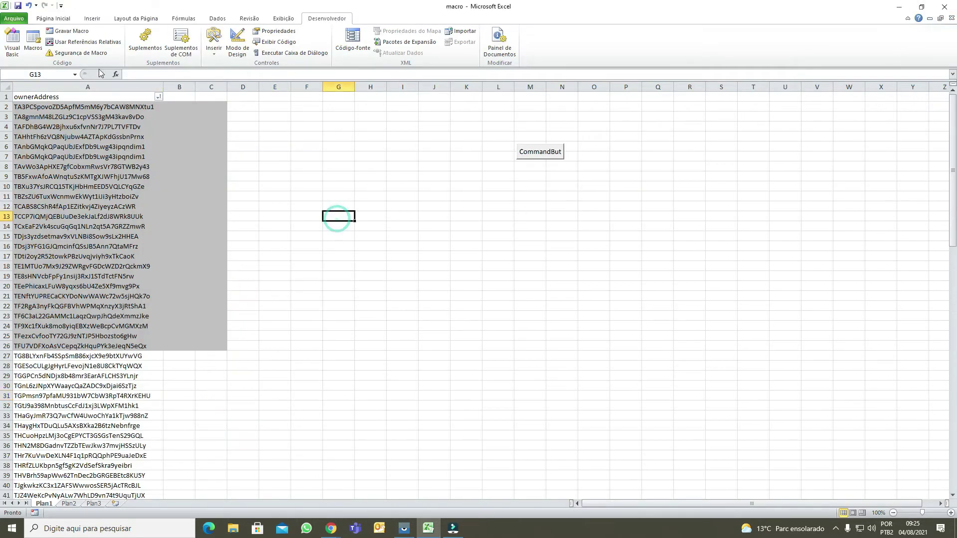
{"action": "left_click", "coordinate": [20, 19]}
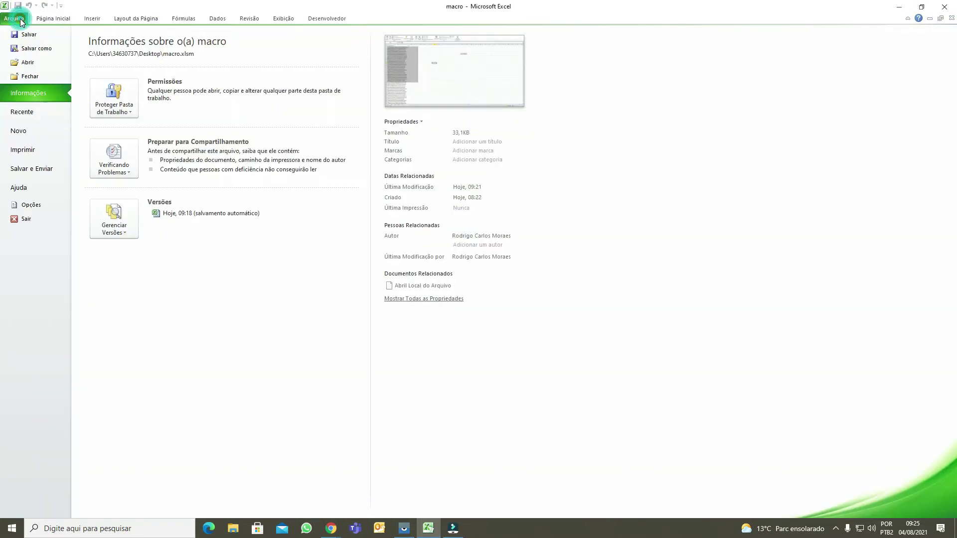
{"action": "left_click", "coordinate": [30, 205]}
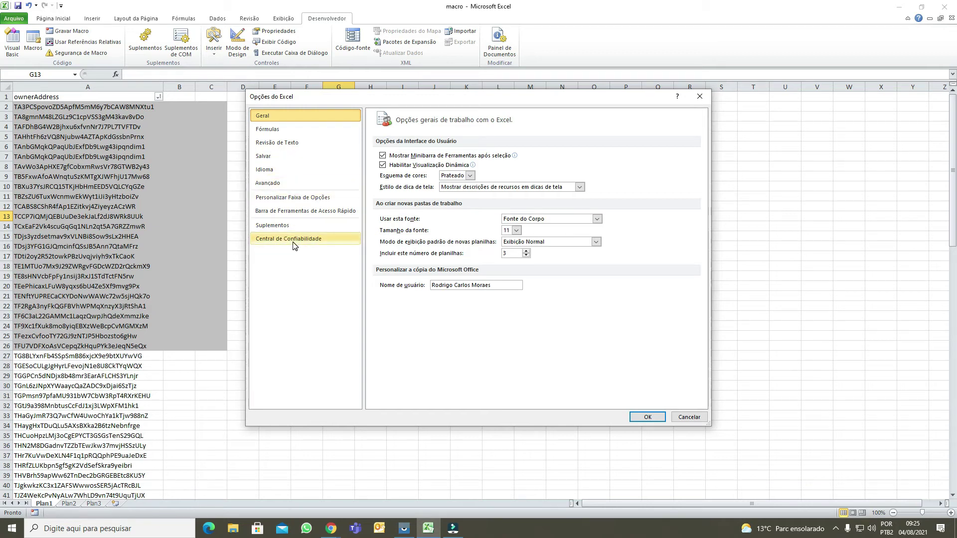
{"action": "left_click", "coordinate": [271, 199]}
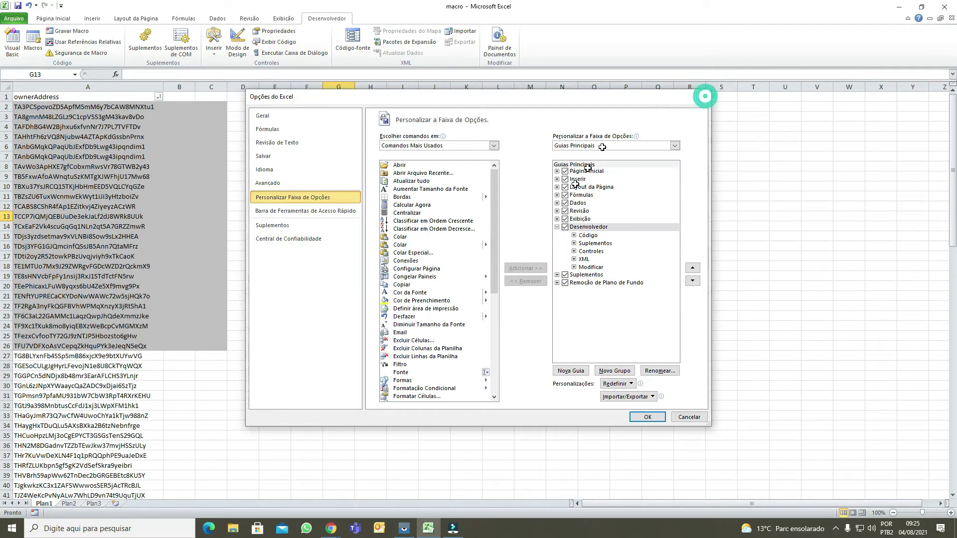
{"action": "left_click", "coordinate": [700, 96]}
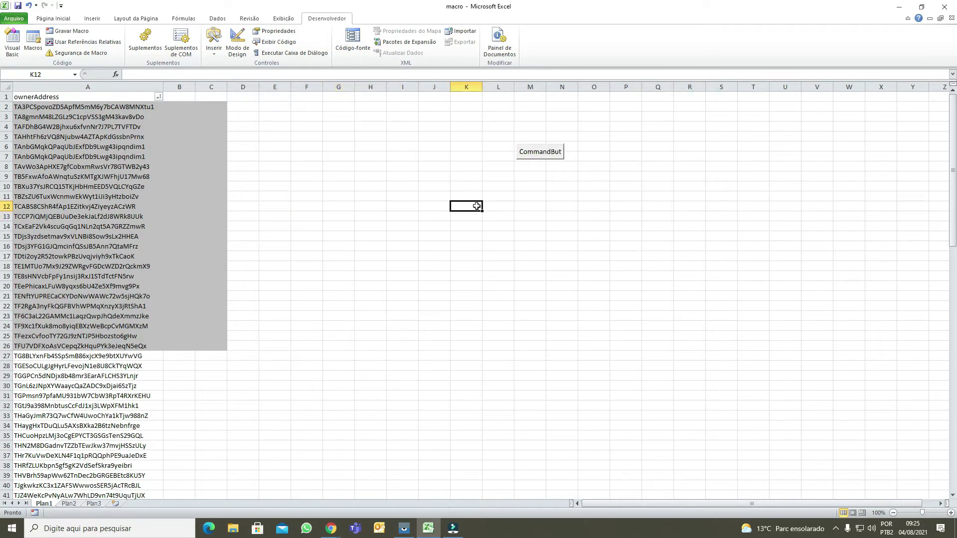
Step: Run the registration macro with the command button on sheet Plan1
{"action": "left_click", "coordinate": [543, 158]}
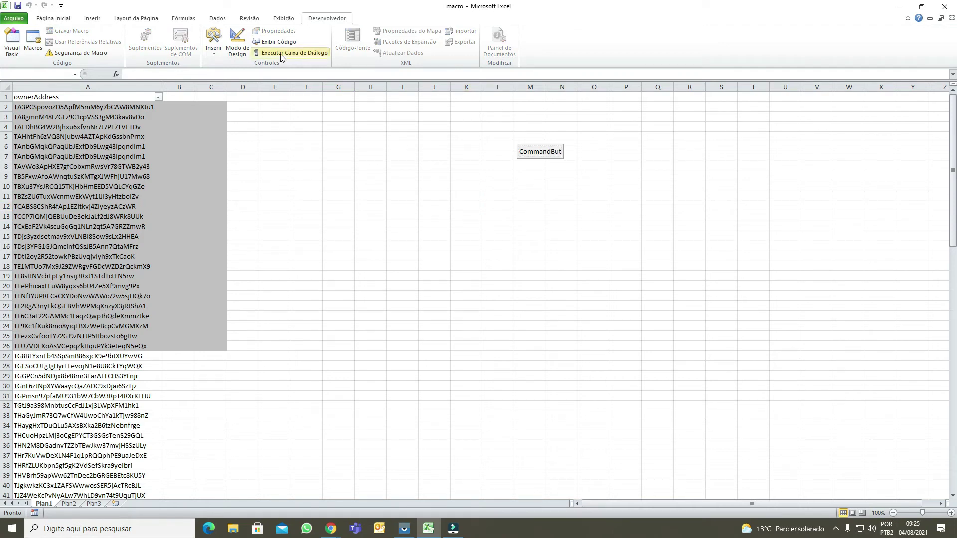
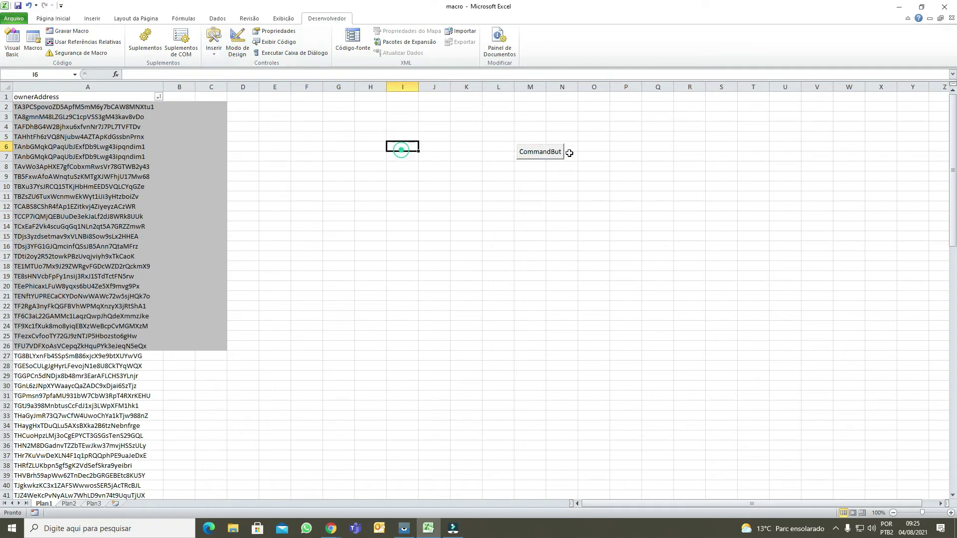
{"action": "left_click", "coordinate": [544, 151]}
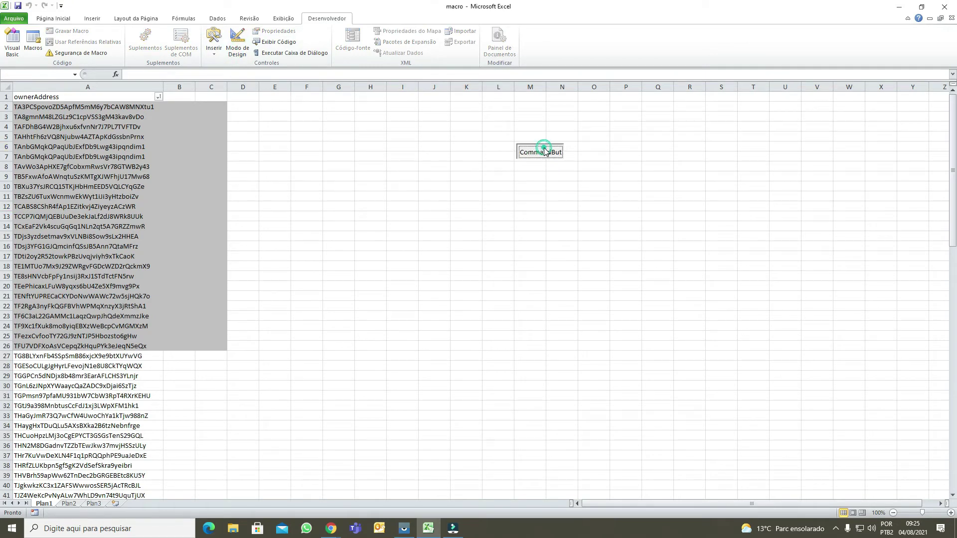
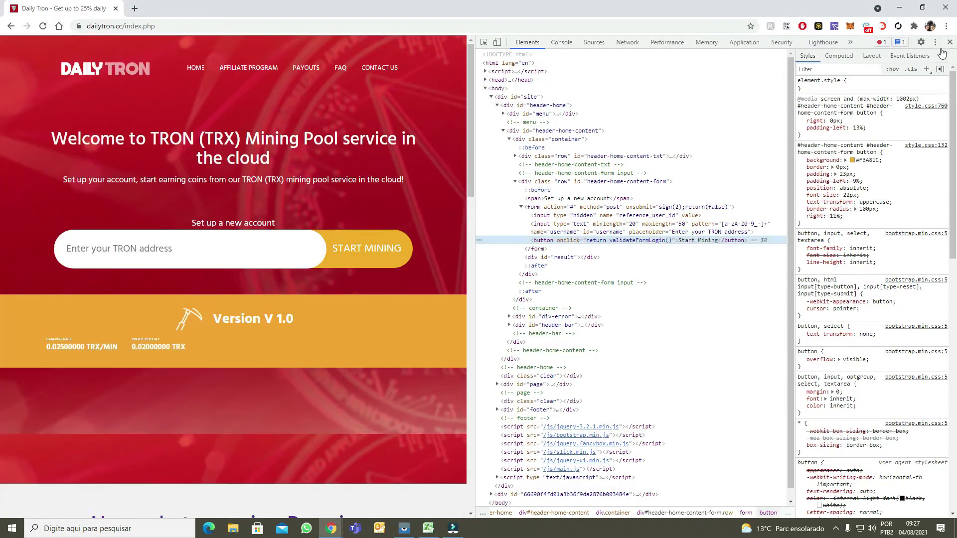
Step: Switch to Daily Tron in Chrome, close the developer tools, and sign in with the saved TRON wallet address
{"action": "left_click", "coordinate": [948, 44]}
{"action": "left_click", "coordinate": [314, 248]}
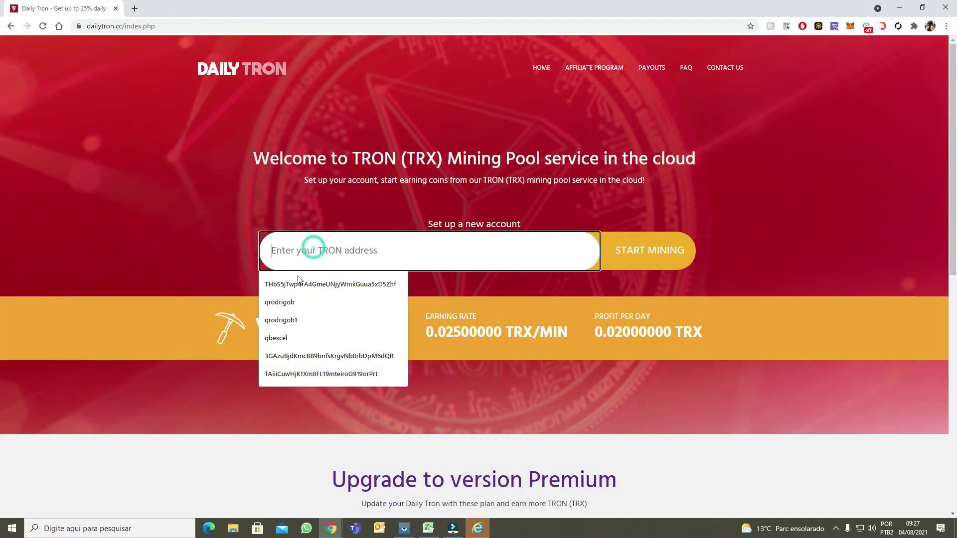
{"action": "left_click", "coordinate": [298, 284]}
{"action": "left_click", "coordinate": [644, 249]}
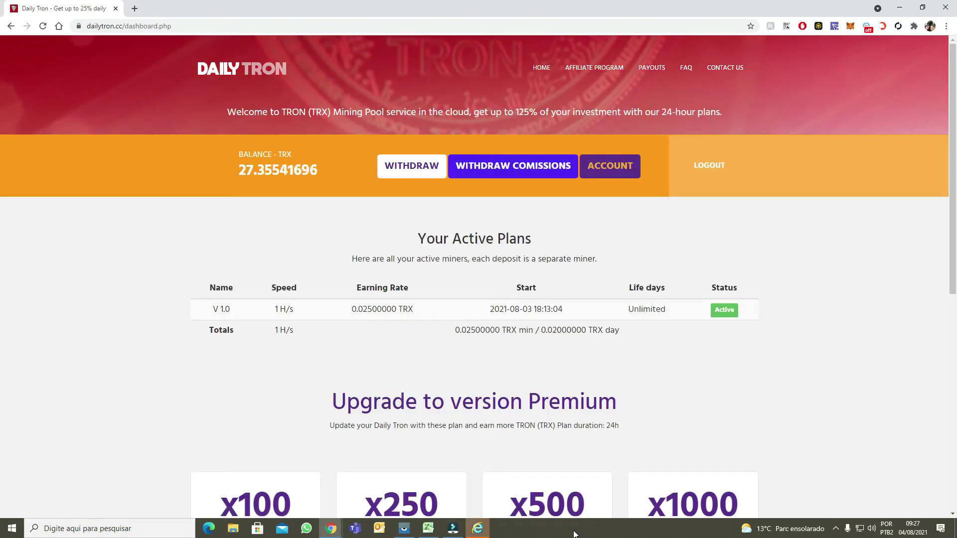
Step: Open the Daily Tron account page and examine the most recent referrals, searching the page for one referral's address
{"action": "left_click", "coordinate": [628, 166]}
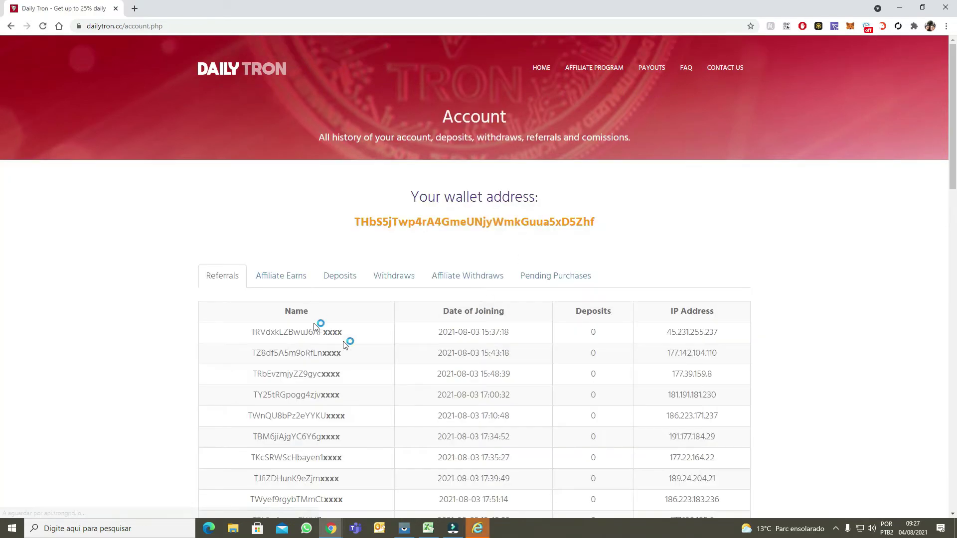
{"action": "scroll", "coordinate": [346, 344], "scroll_direction": "down", "scroll_amount": 20}
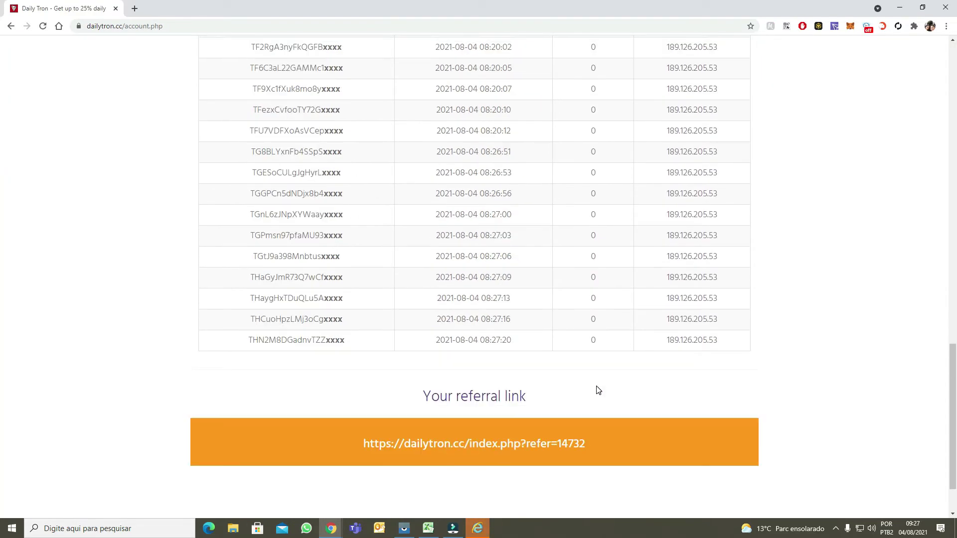
{"action": "scroll", "coordinate": [597, 390], "scroll_direction": "down", "scroll_amount": 2}
{"action": "double_click", "coordinate": [274, 269]}
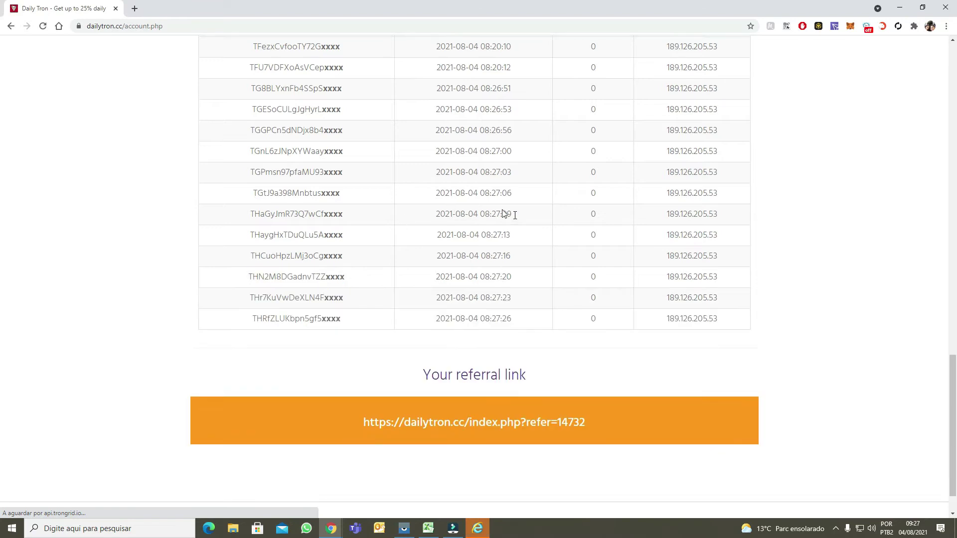
{"action": "key", "text": "ctrl+f"}
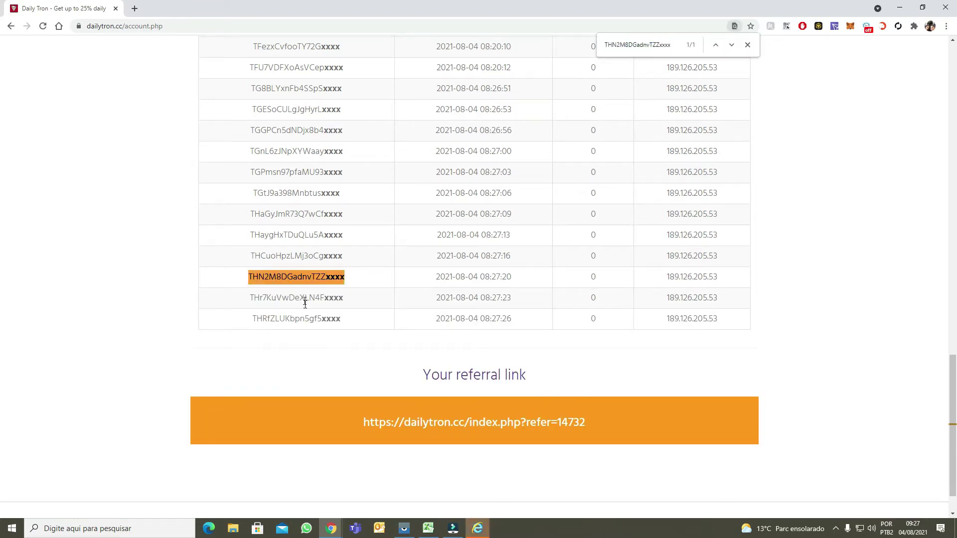
{"action": "key", "text": "Escape"}
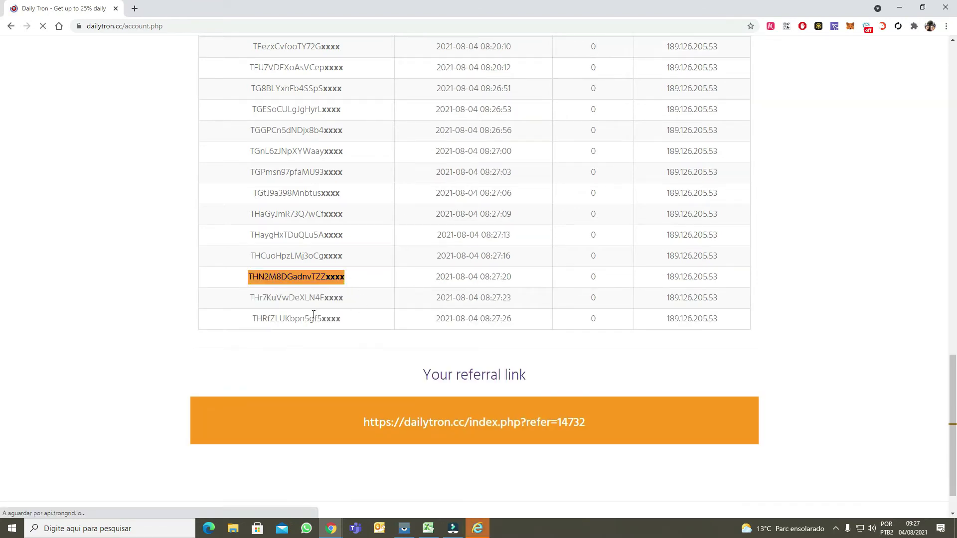
{"action": "key", "text": "ctrl+f"}
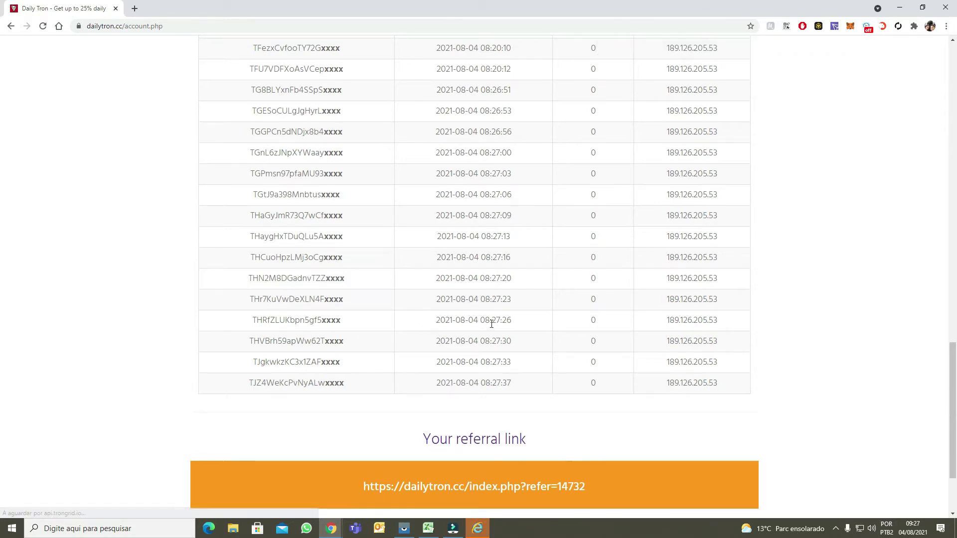
{"action": "scroll", "coordinate": [419, 338], "scroll_direction": "up", "scroll_amount": 10}
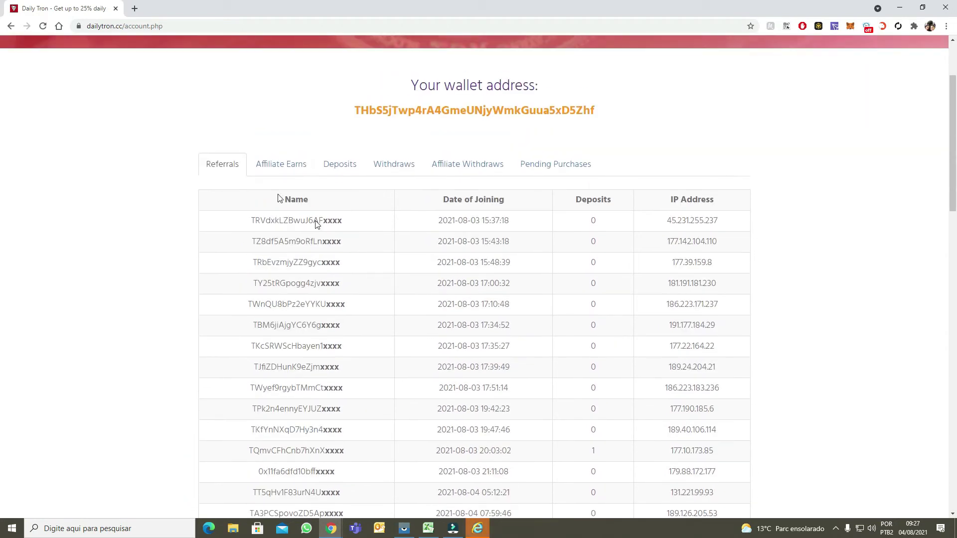
Step: Review the account's affiliate earnings, deposits, withdrawals, affiliate withdrawals and pending purchases, and return to the referrals list
{"action": "left_click", "coordinate": [278, 163]}
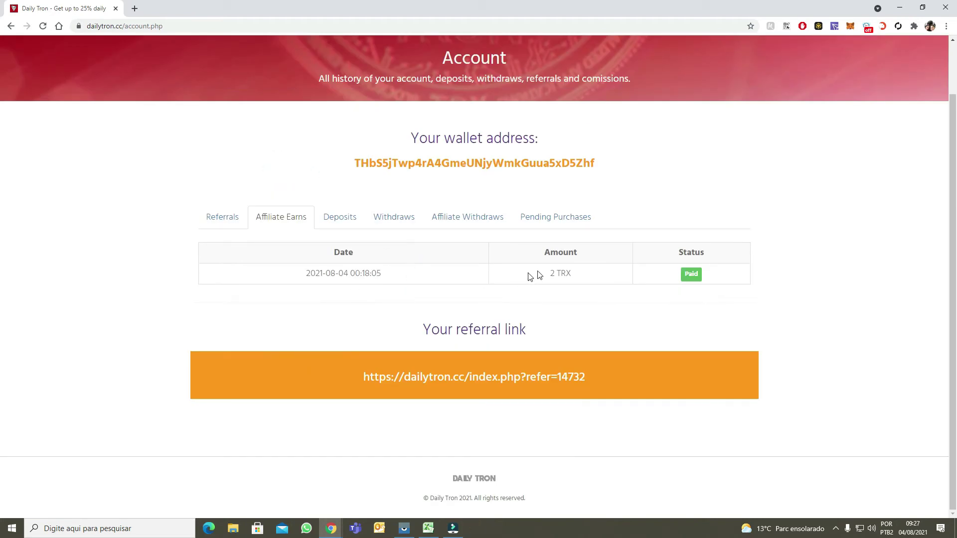
{"action": "left_click_drag", "start_coordinate": [550, 274], "coordinate": [581, 280]}
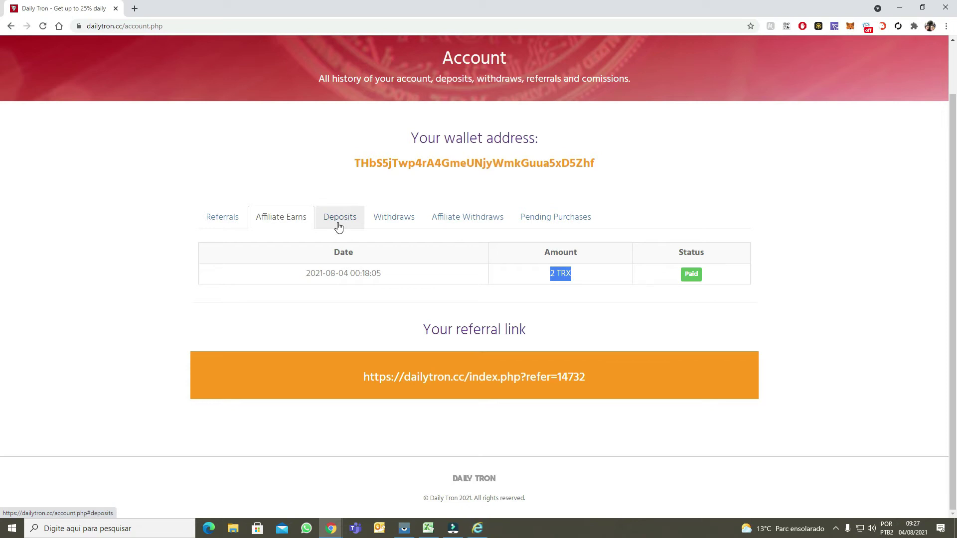
{"action": "left_click", "coordinate": [222, 217]}
{"action": "left_click", "coordinate": [340, 217]}
{"action": "left_click", "coordinate": [403, 216]}
{"action": "left_click", "coordinate": [475, 216]}
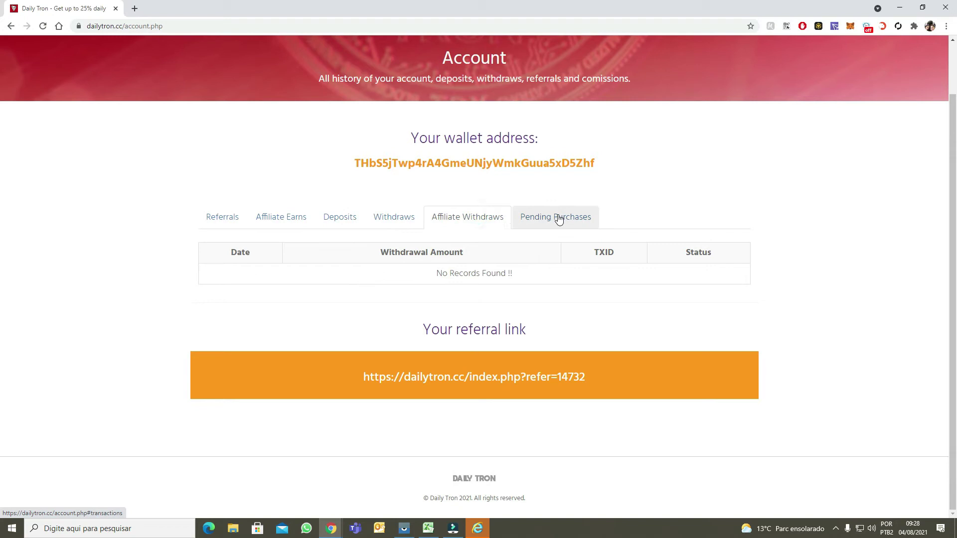
{"action": "left_click", "coordinate": [558, 215]}
{"action": "left_click", "coordinate": [233, 216]}
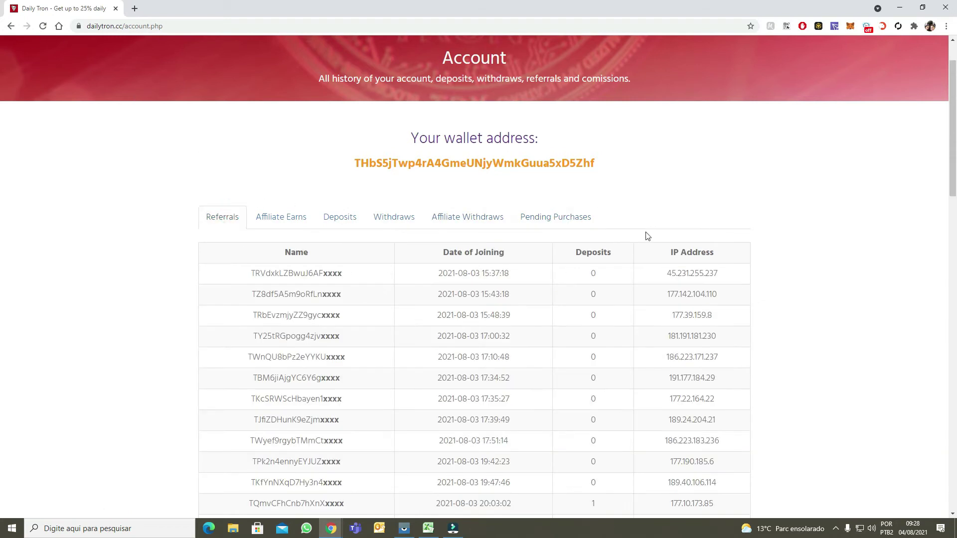
Step: Go back to the Daily Tron dashboard, log out, and fill the new-account field with the saved TRON wallet address
{"action": "left_click", "coordinate": [11, 26]}
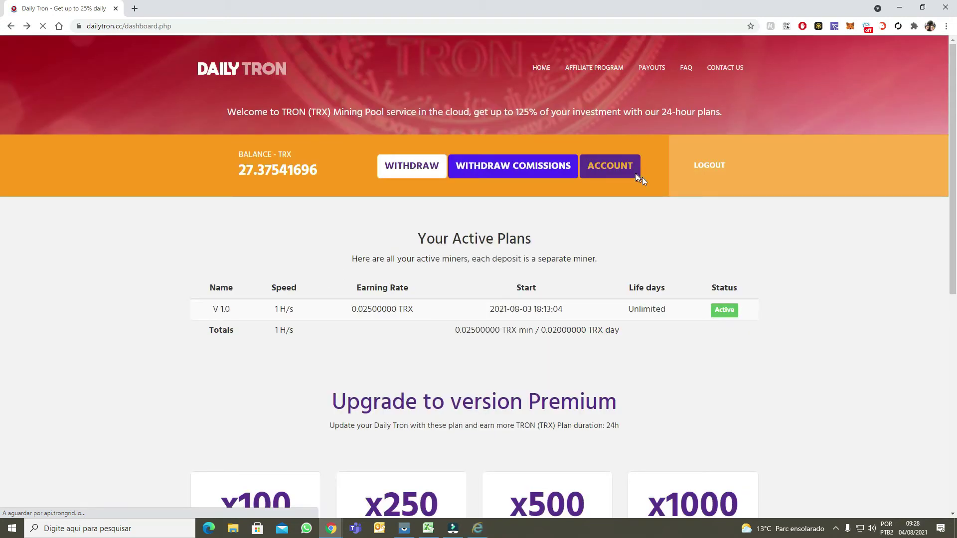
{"action": "left_click", "coordinate": [713, 166]}
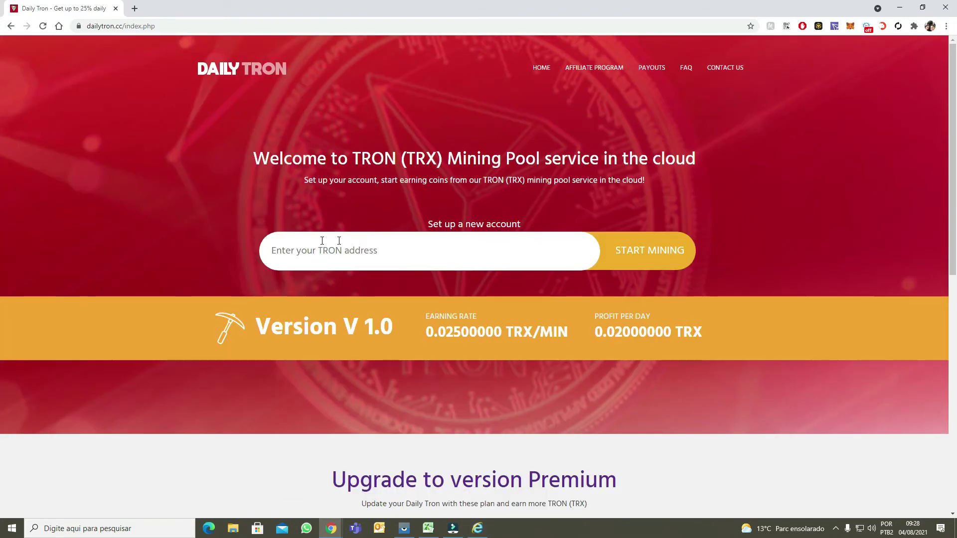
{"action": "left_click", "coordinate": [391, 252]}
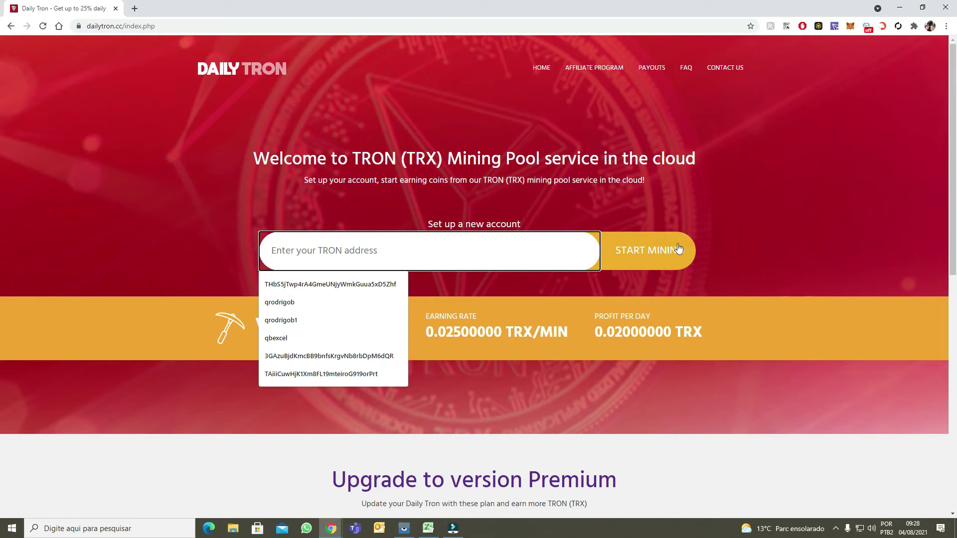
{"action": "left_click", "coordinate": [306, 283]}
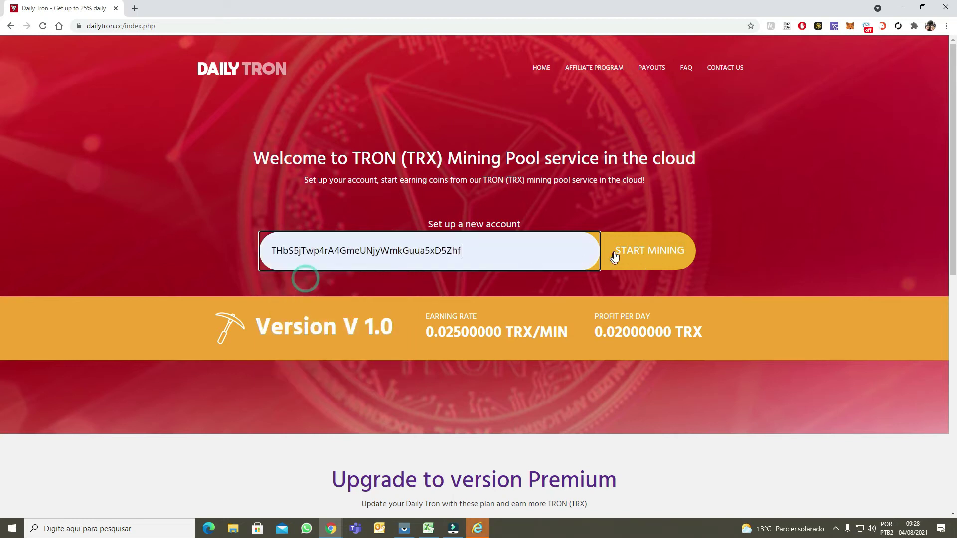
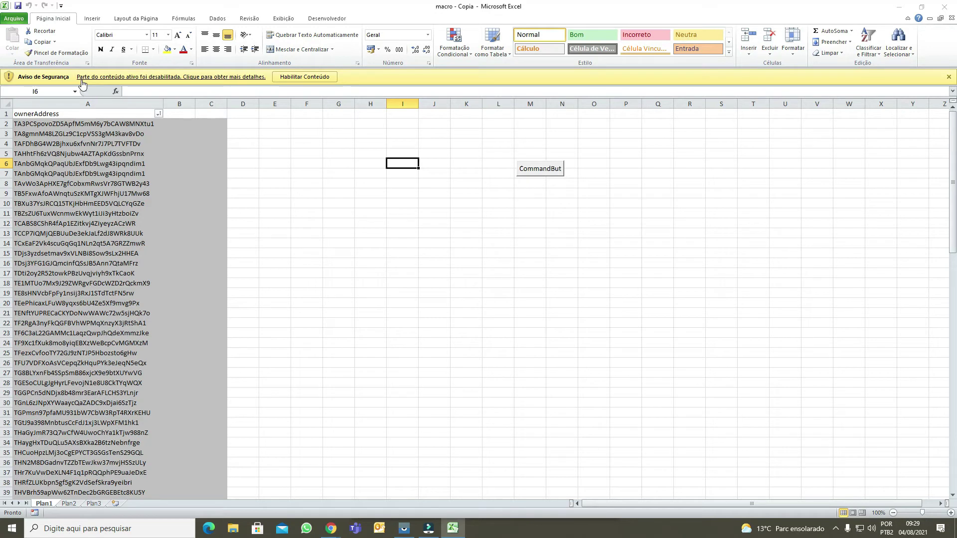
Step: Enable the macro workbook's blocked content, highlight the referral URL in the Plan1 VBA code, and close the code editor
{"action": "left_click", "coordinate": [315, 78]}
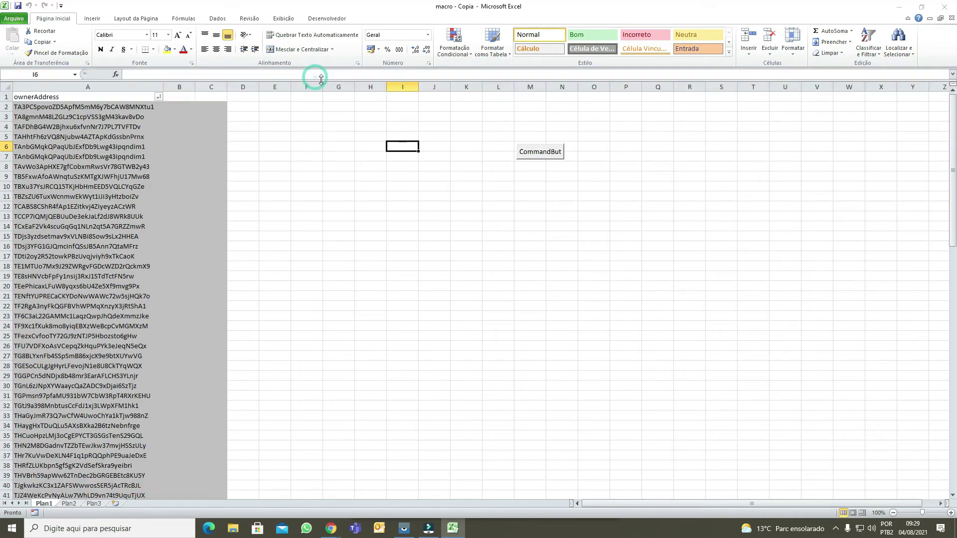
{"action": "left_click", "coordinate": [369, 175]}
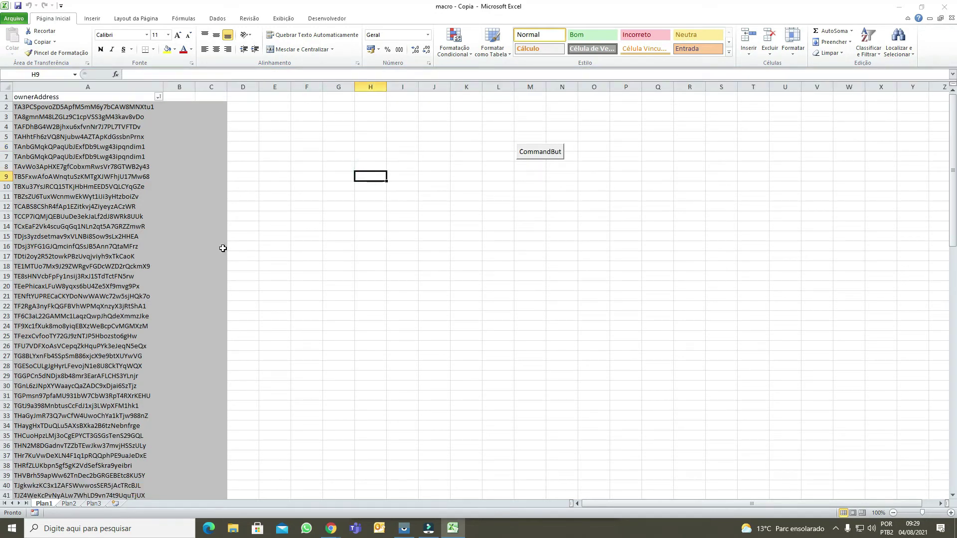
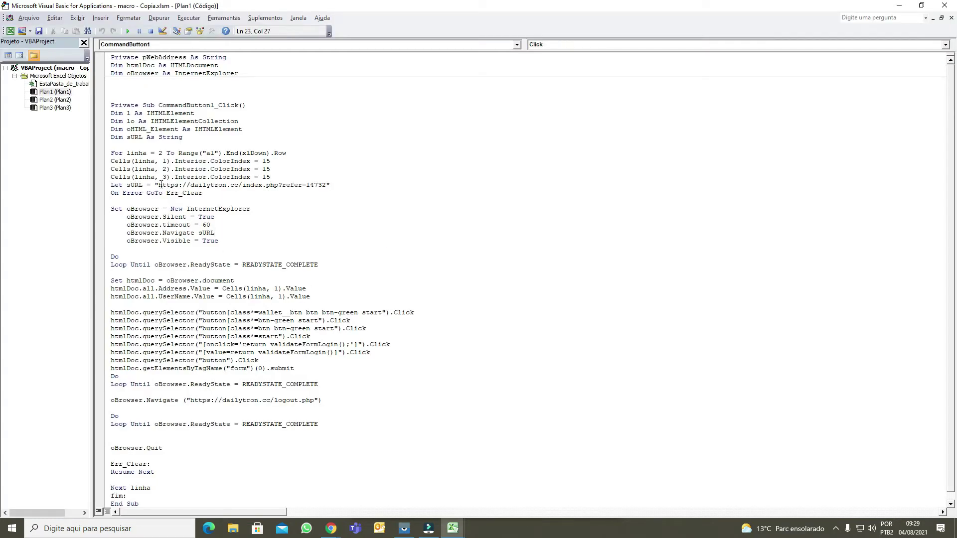
{"action": "left_click_drag", "start_coordinate": [158, 185], "coordinate": [326, 184]}
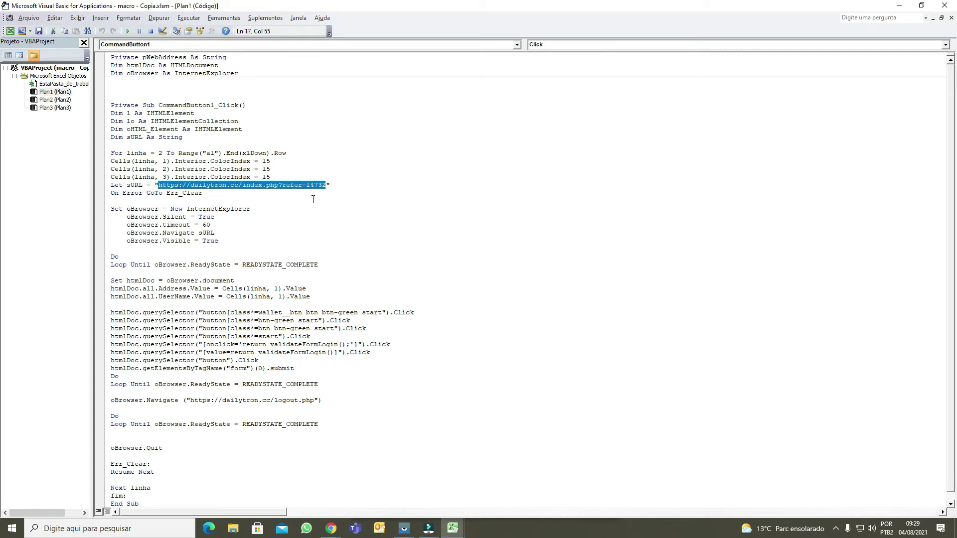
{"action": "left_click", "coordinate": [945, 6]}
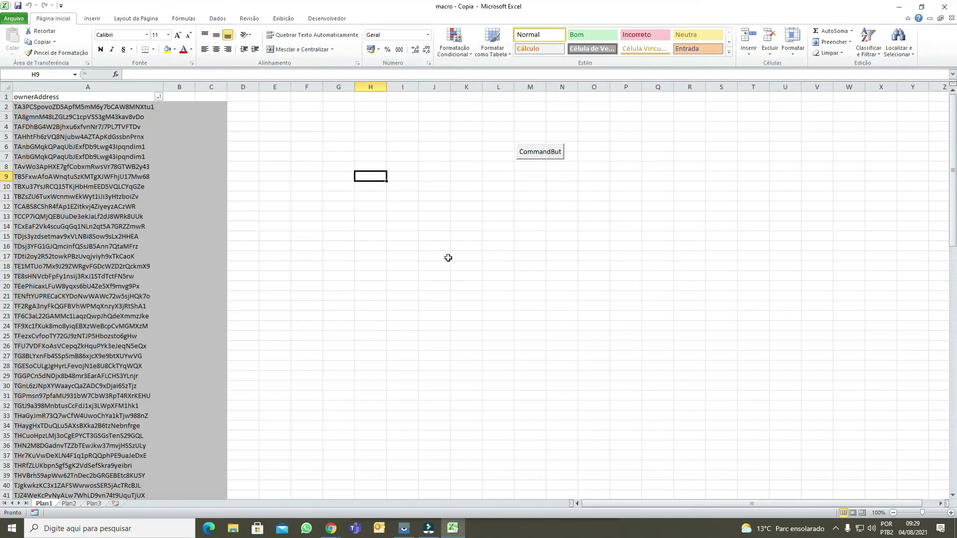
Step: Choose the macro security option in Excel's Trust Center macro settings, confirm it, and return to sheet Plan1
{"action": "left_click", "coordinate": [13, 19]}
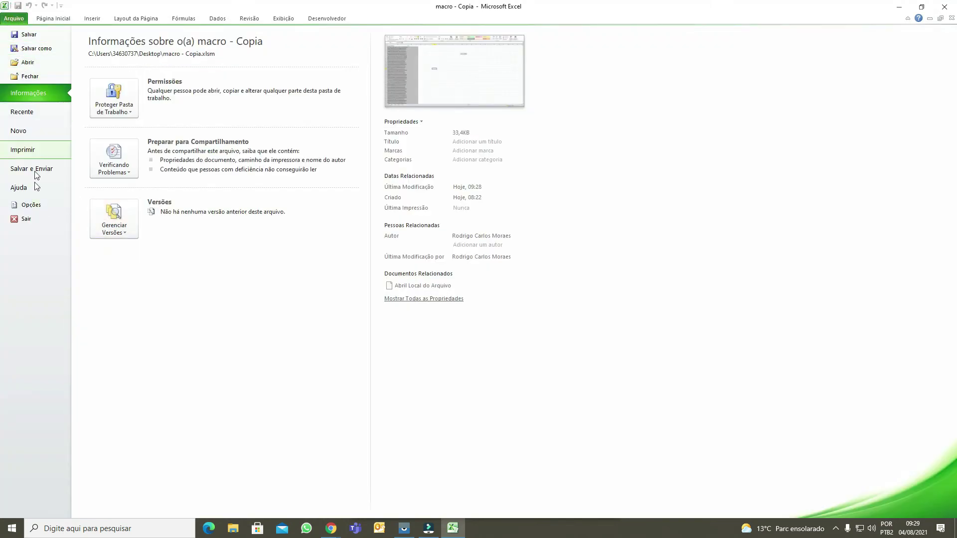
{"action": "left_click", "coordinate": [28, 206]}
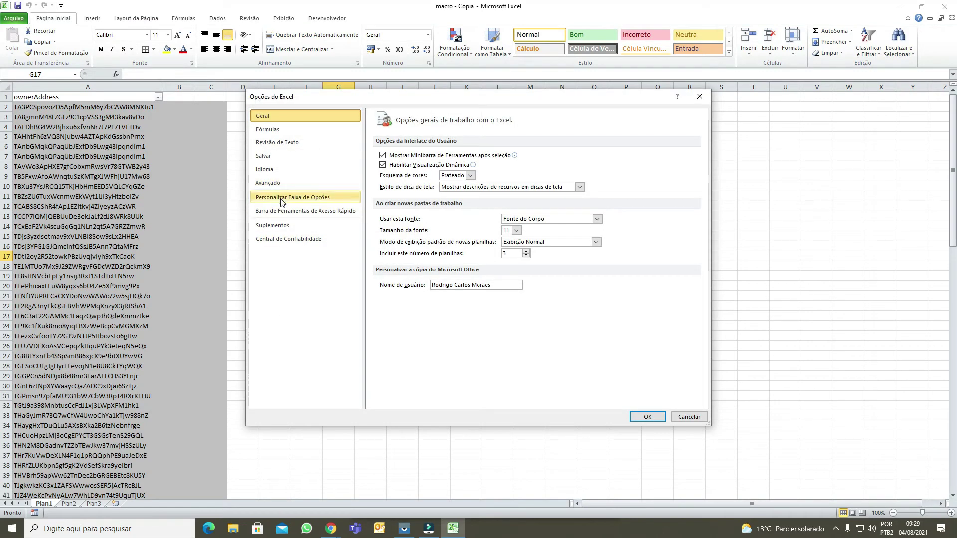
{"action": "left_click", "coordinate": [272, 242]}
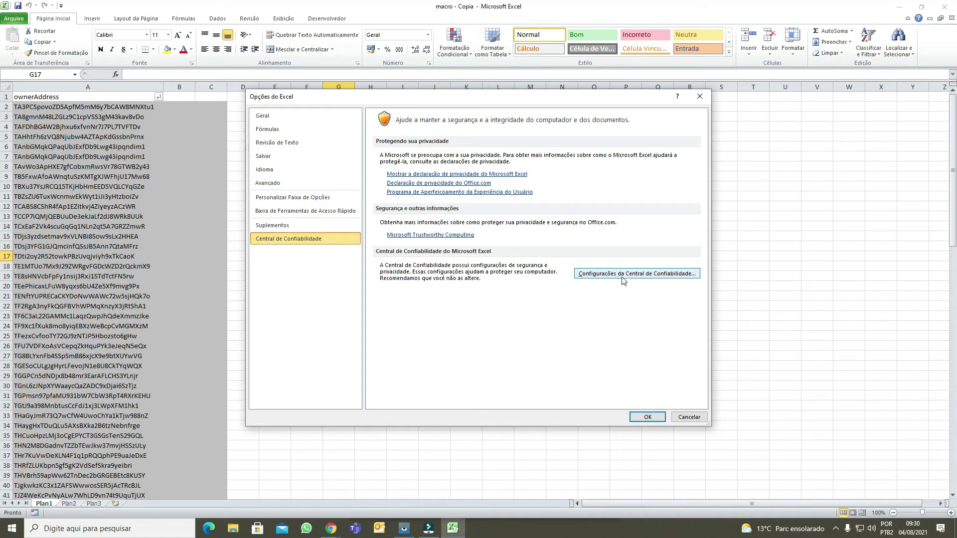
{"action": "left_click", "coordinate": [640, 277]}
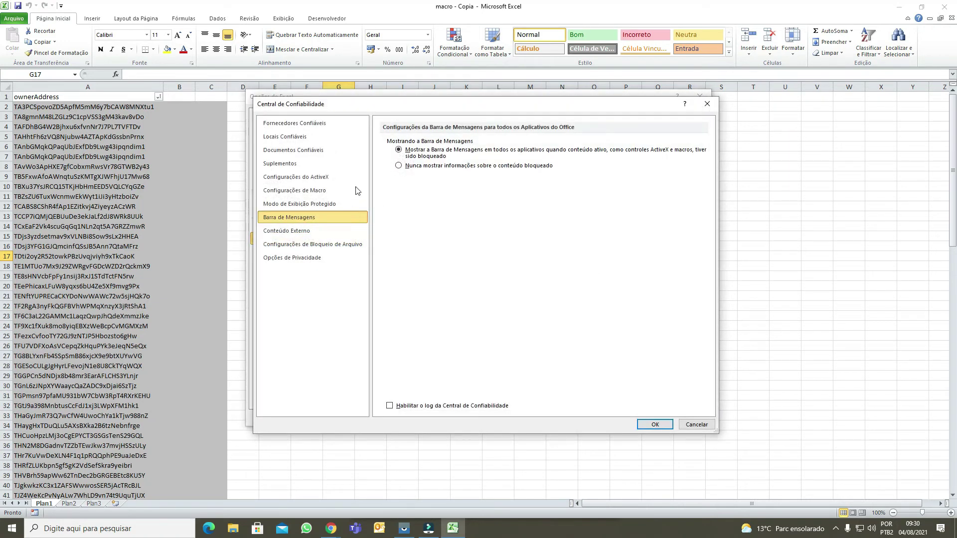
{"action": "left_click", "coordinate": [313, 192]}
{"action": "left_click", "coordinate": [407, 173]}
{"action": "left_click", "coordinate": [654, 424]}
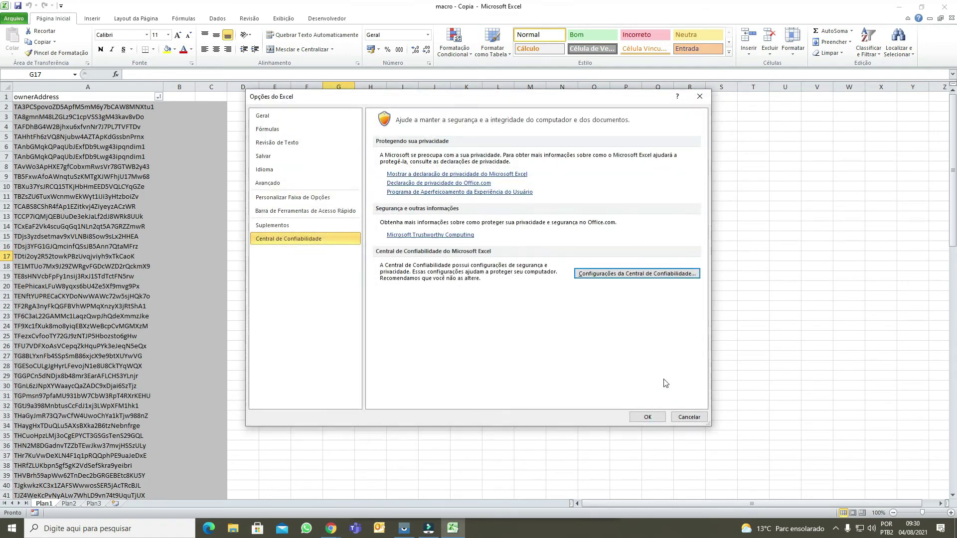
{"action": "left_click", "coordinate": [647, 417]}
{"action": "left_click", "coordinate": [397, 216]}
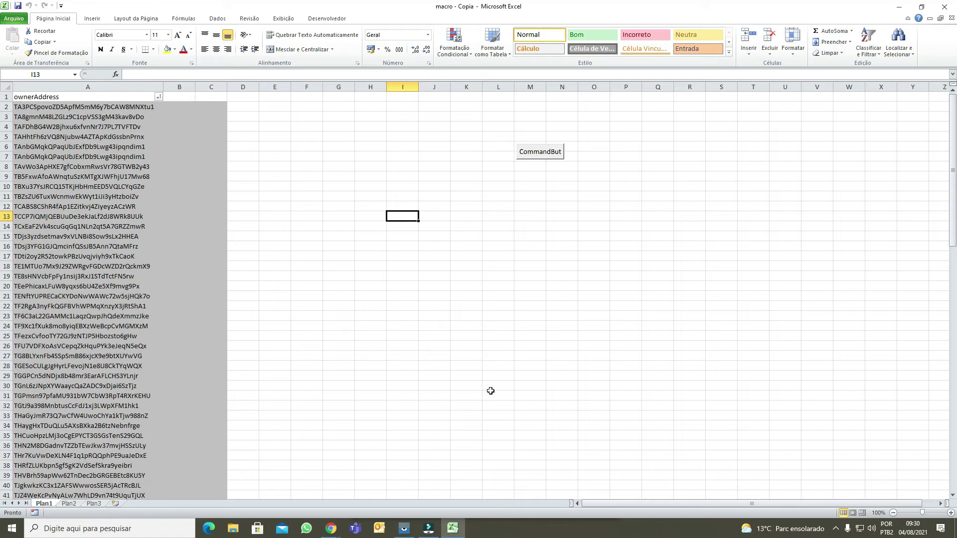
Step: Look through the ownerAddress list in column A of Plan1 down to its final rows
{"action": "left_click", "coordinate": [106, 206]}
{"action": "scroll", "coordinate": [102, 206], "scroll_direction": "down", "scroll_amount": 20}
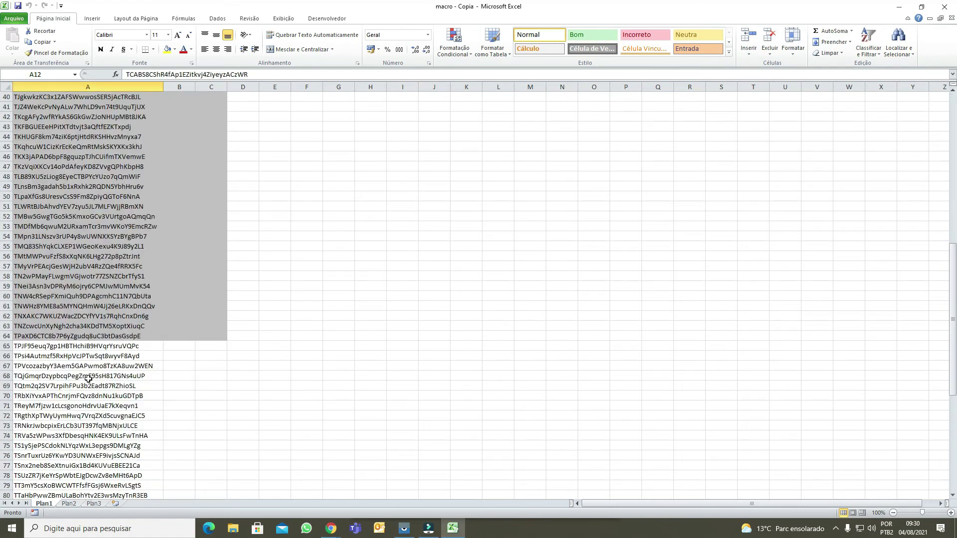
{"action": "scroll", "coordinate": [82, 391], "scroll_direction": "down", "scroll_amount": 8}
{"action": "left_click", "coordinate": [50, 206]}
Step: Switch to Chrome, search for "trx explorer" in a new tab, and open the TRONSCAN site
{"action": "left_click", "coordinate": [328, 524]}
{"action": "left_click", "coordinate": [374, 463]}
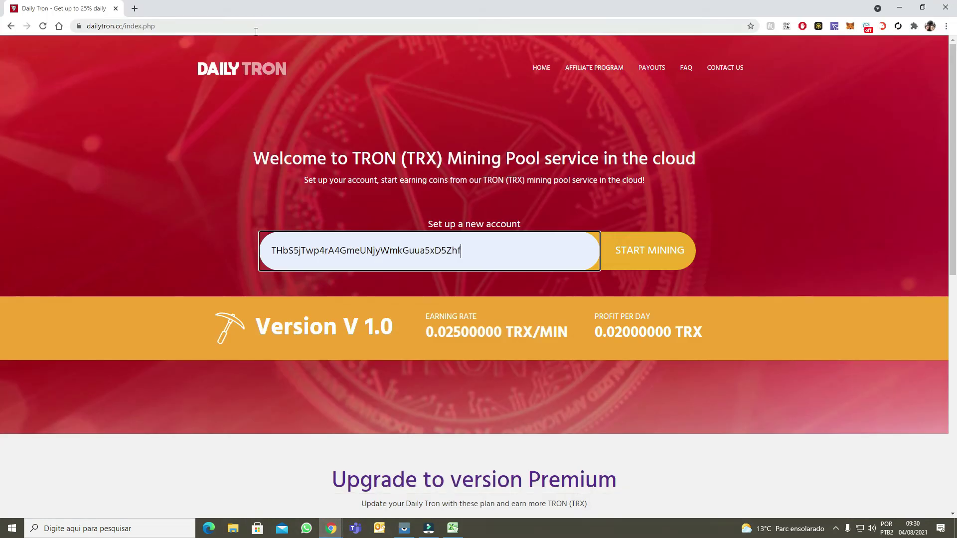
{"action": "left_click", "coordinate": [134, 10]}
{"action": "type", "text": "tr"}
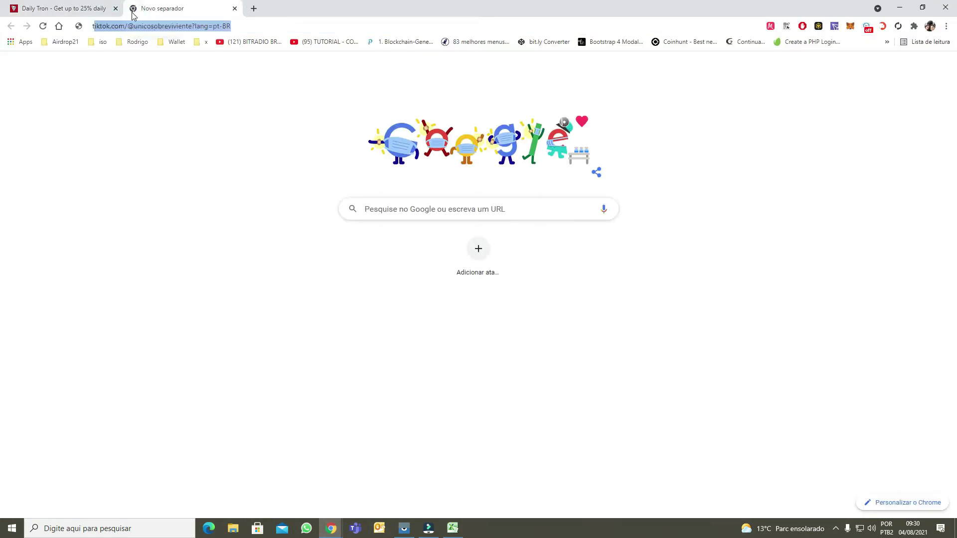
{"action": "type", "text": "oxex"}
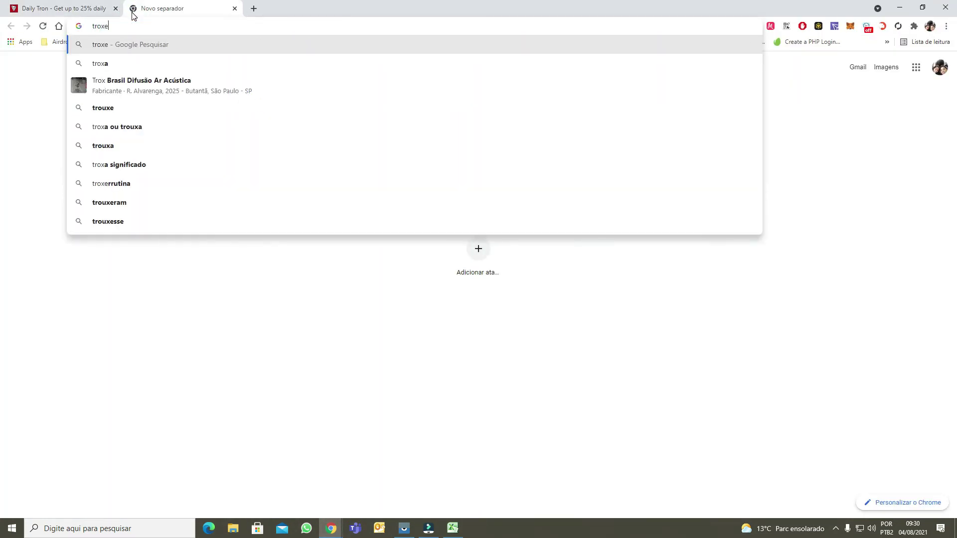
{"action": "key", "text": "BackSpace"}
{"action": "key", "text": "BackSpace"}
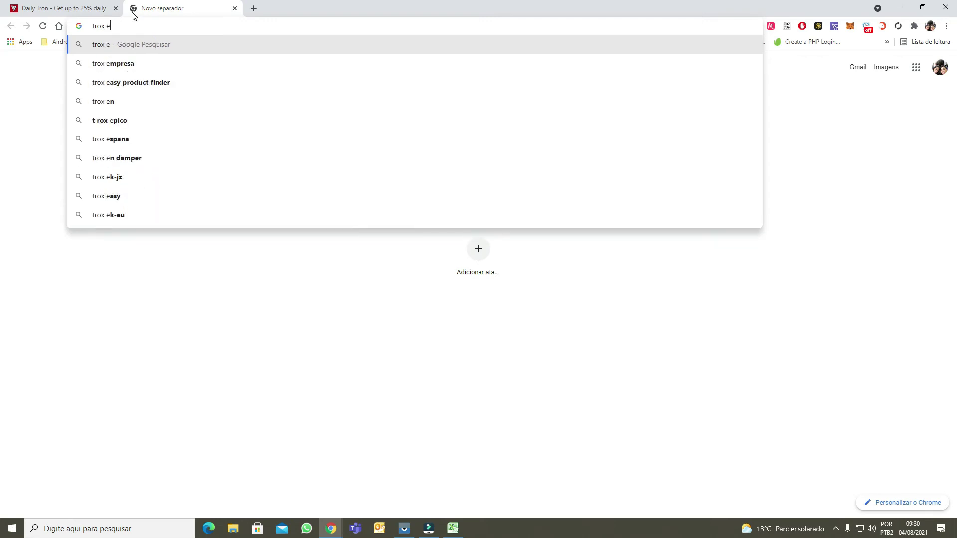
{"action": "key", "text": "BackSpace"}
{"action": "key", "text": "BackSpace"}
{"action": "type", "text": "x explorer"}
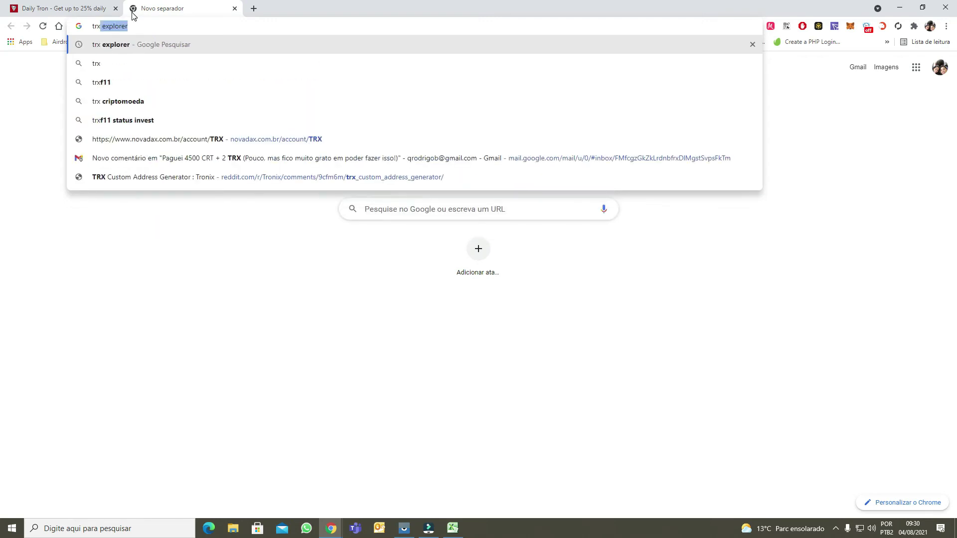
{"action": "key", "text": "Return"}
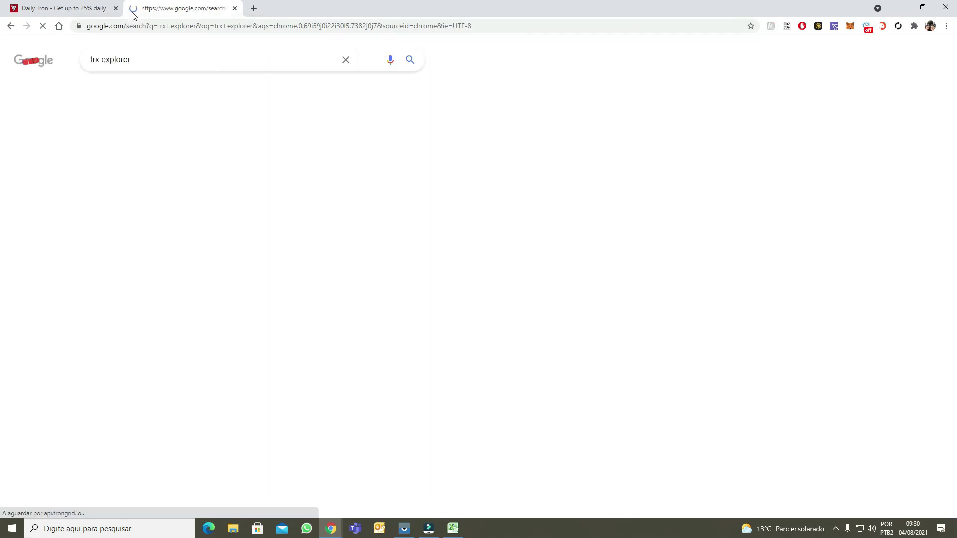
{"action": "left_click", "coordinate": [154, 145]}
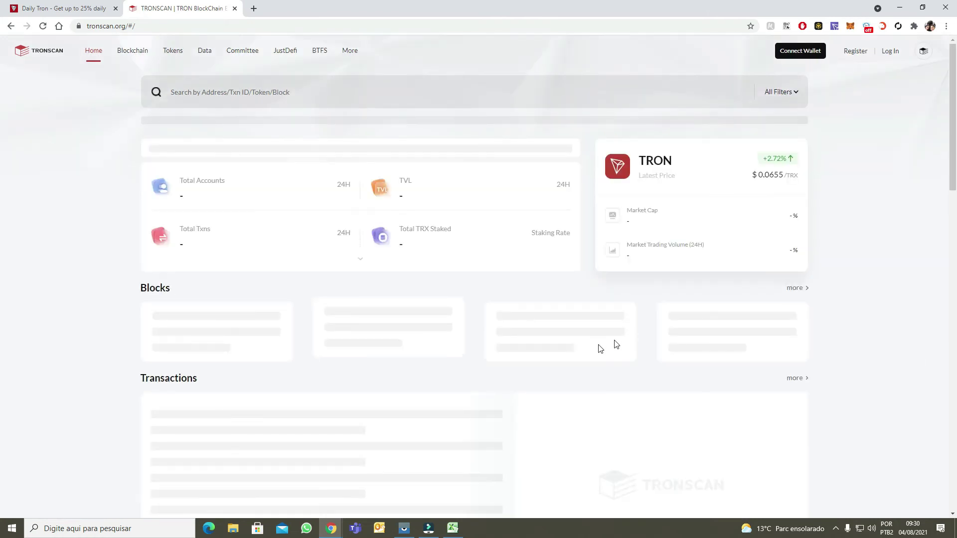
Step: Copy the TRON address in cell A100 of the Excel macro workbook and look it up on TRONSCAN in Chrome
{"action": "left_click", "coordinate": [453, 527]}
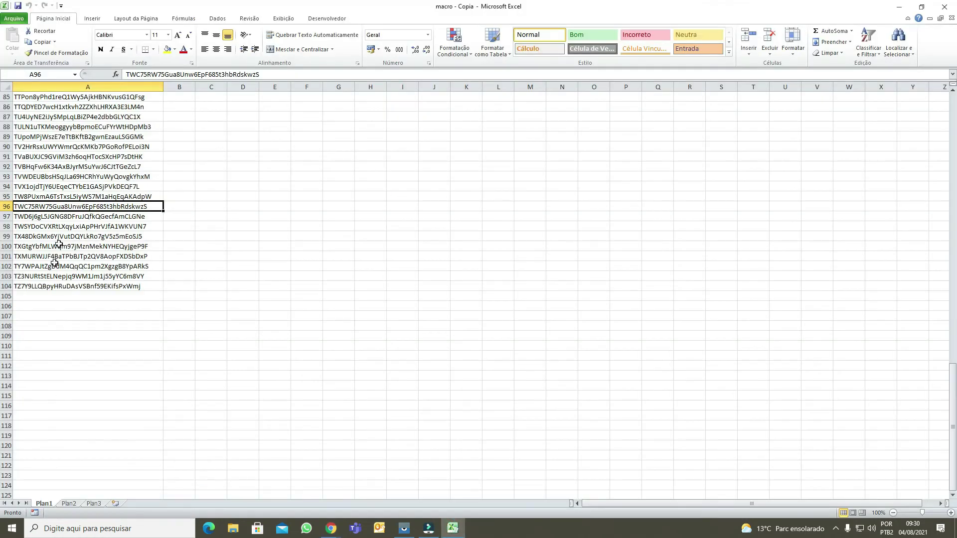
{"action": "key", "text": "alt+Tab"}
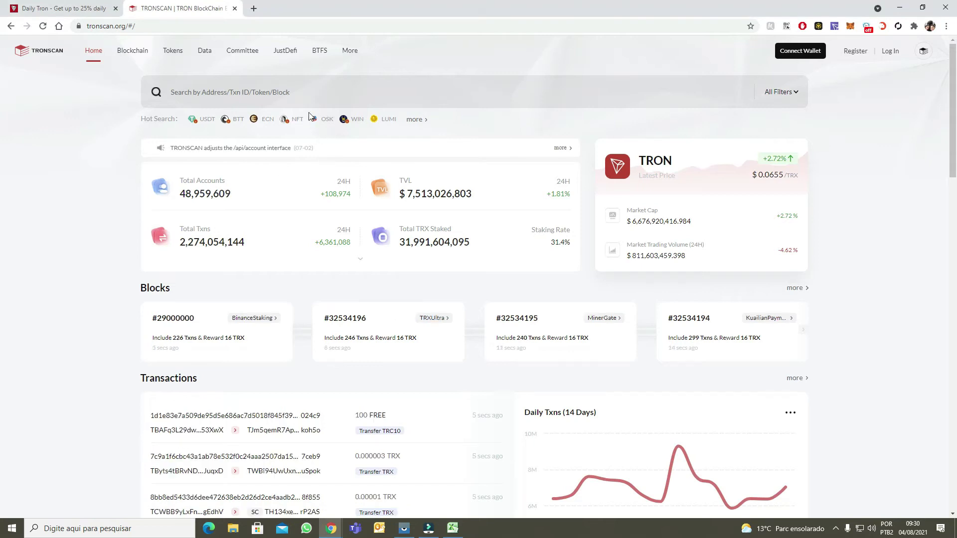
{"action": "left_click", "coordinate": [292, 96]}
{"action": "key", "text": "ctrl+v"}
{"action": "key", "text": "Return"}
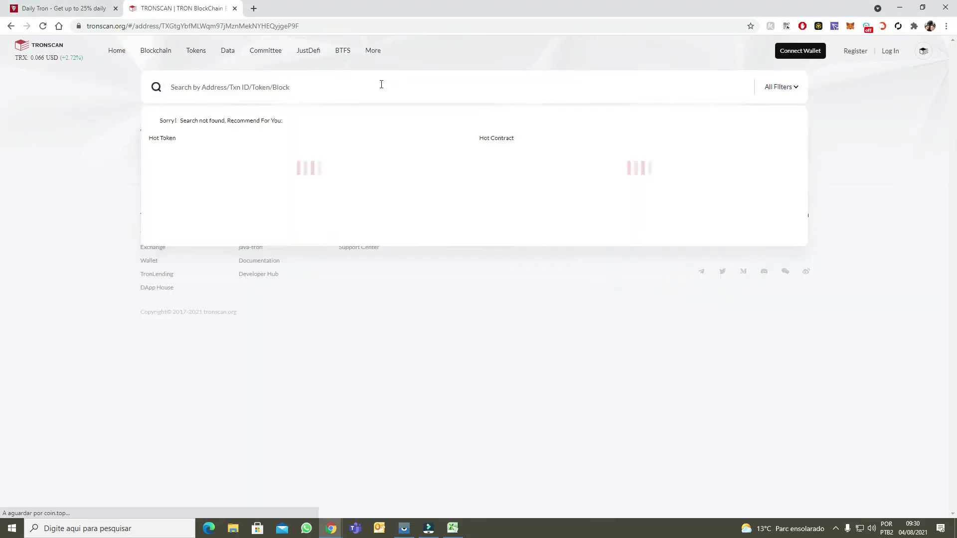
Step: Review the address's token balances, open its transfers, and go through the first page of TRX and TRC10 transfers
{"action": "scroll", "coordinate": [435, 410], "scroll_direction": "down", "scroll_amount": 7}
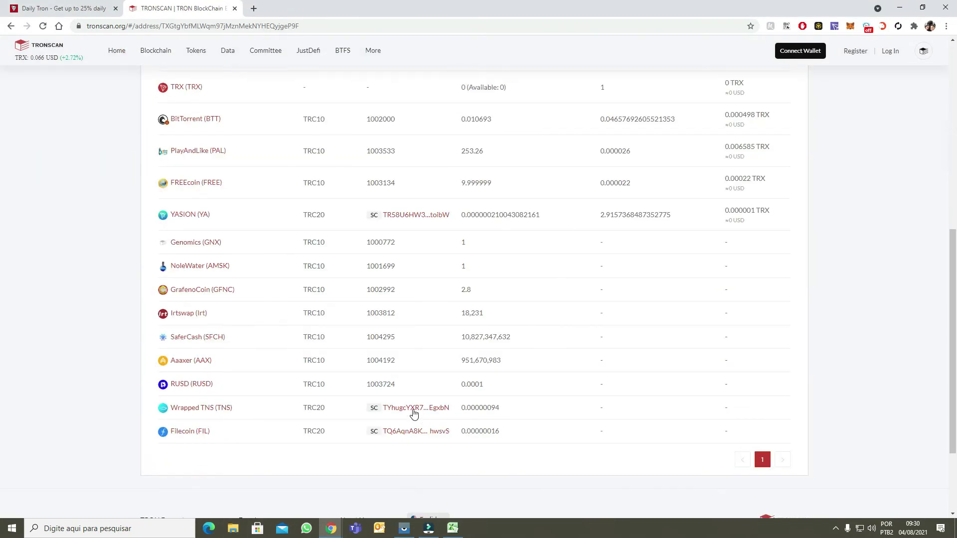
{"action": "scroll", "coordinate": [410, 387], "scroll_direction": "up", "scroll_amount": 3}
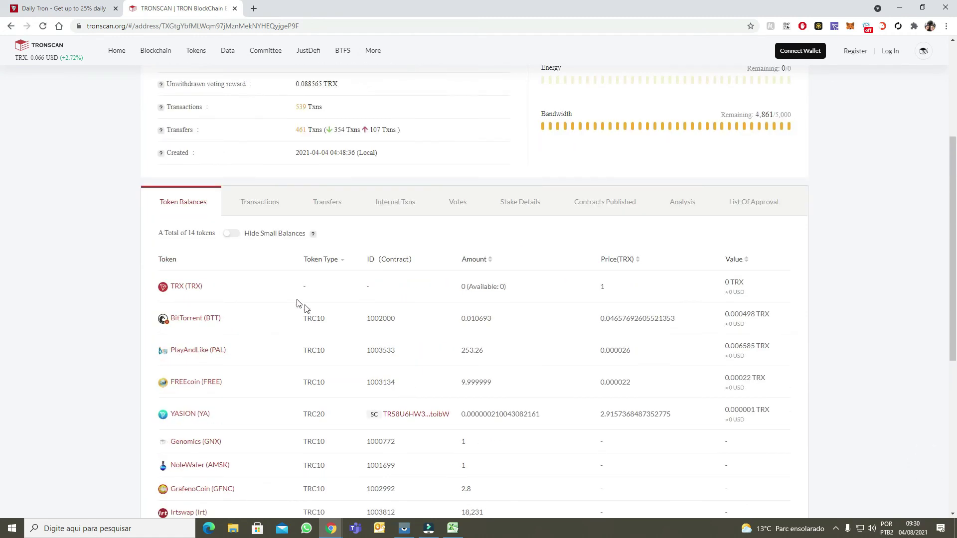
{"action": "left_click", "coordinate": [319, 206]}
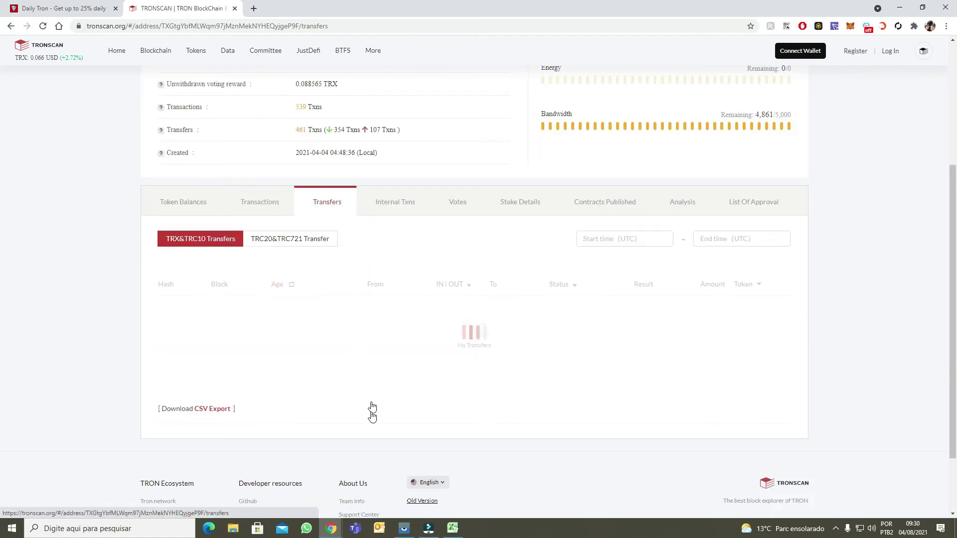
{"action": "scroll", "coordinate": [284, 387], "scroll_direction": "down", "scroll_amount": 6}
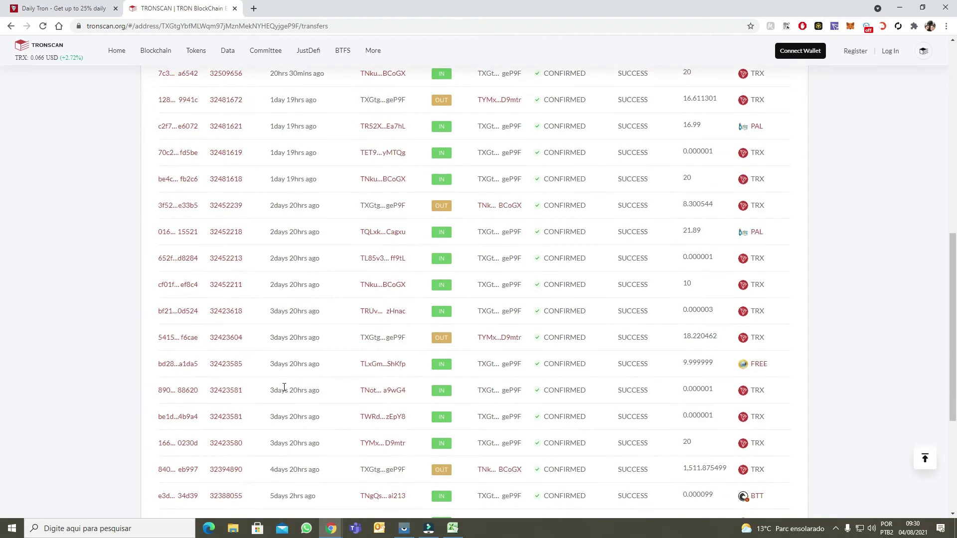
{"action": "scroll", "coordinate": [284, 387], "scroll_direction": "down", "scroll_amount": 5}
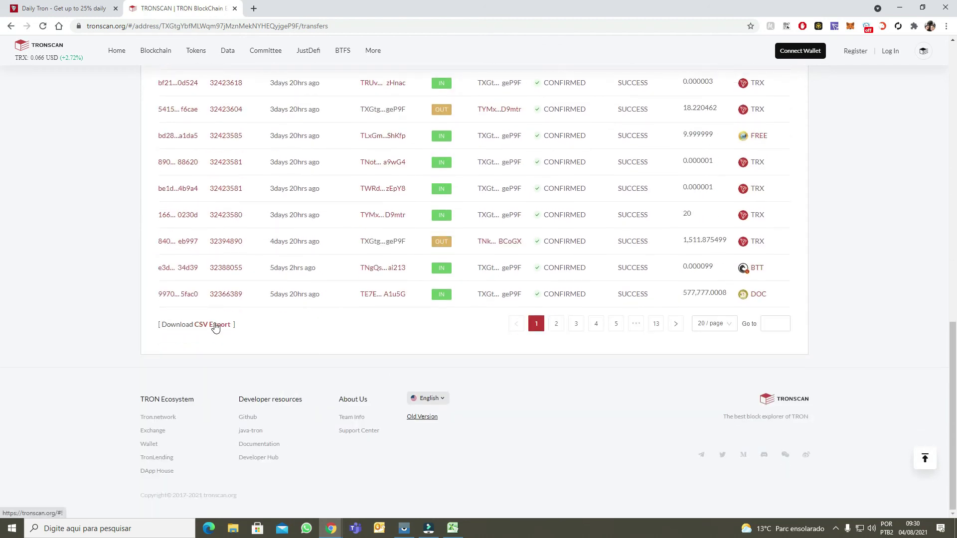
Step: Export the address's transfers from TRONSCAN as CSV and open the downloaded export (2).csv in Excel
{"action": "left_click", "coordinate": [212, 326]}
{"action": "left_click", "coordinate": [415, 284]}
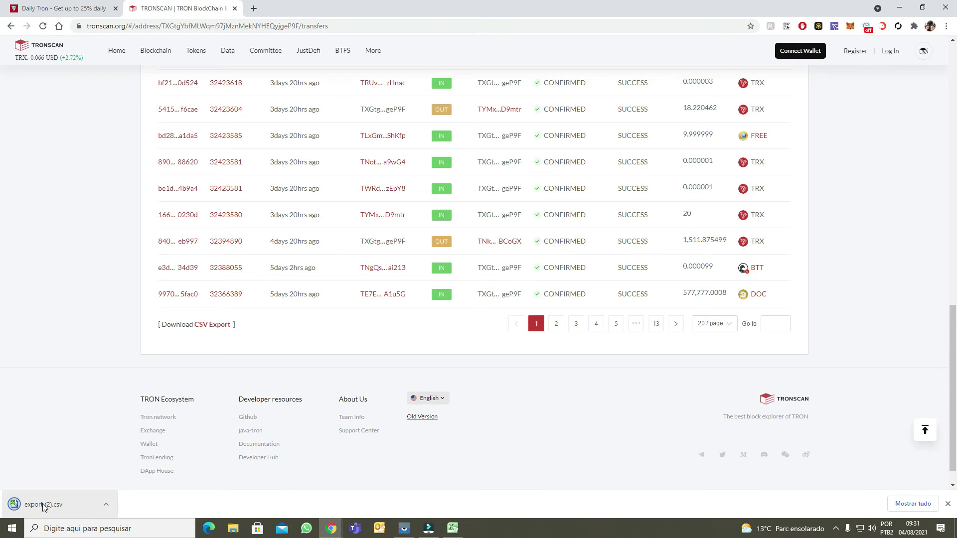
{"action": "left_click", "coordinate": [43, 504]}
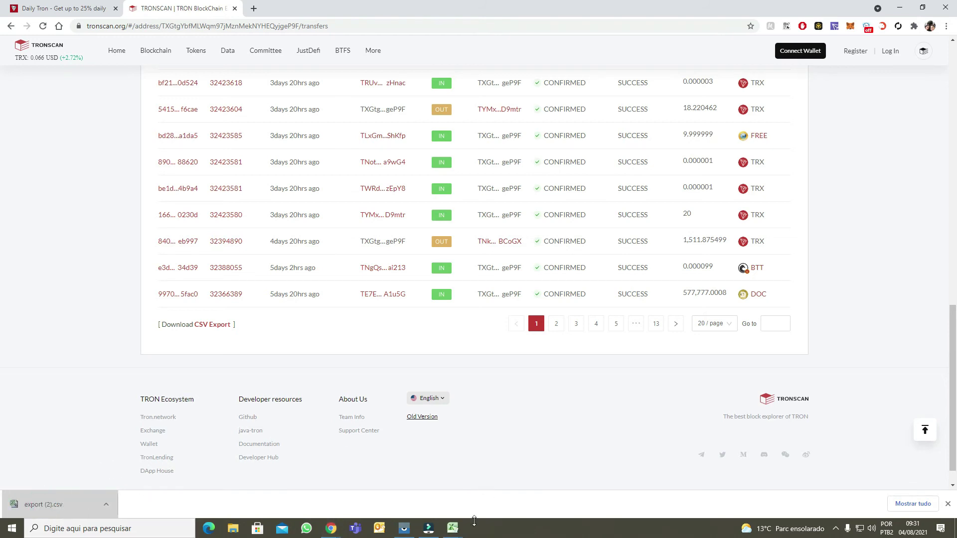
{"action": "mouse_move", "coordinate": [449, 531]}
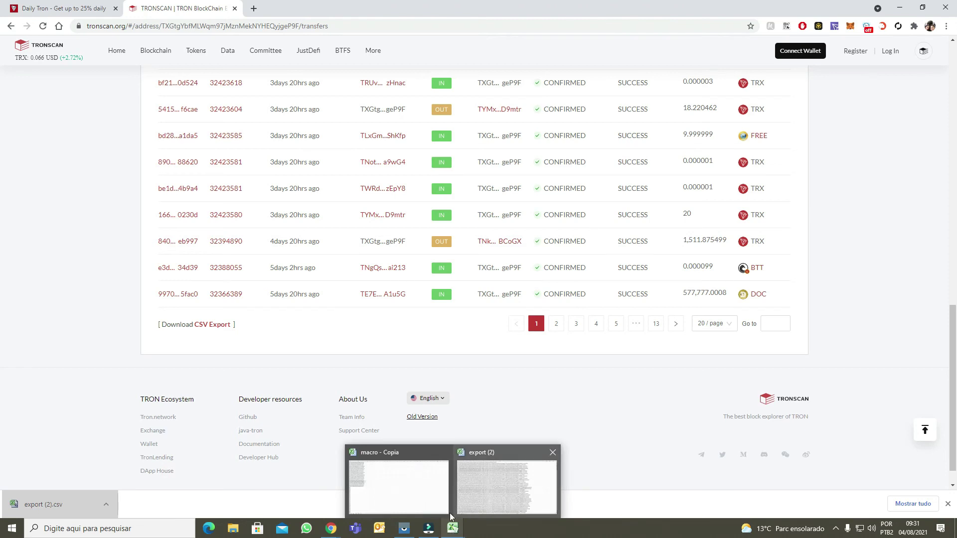
{"action": "left_click", "coordinate": [503, 497]}
{"action": "left_click", "coordinate": [197, 228]}
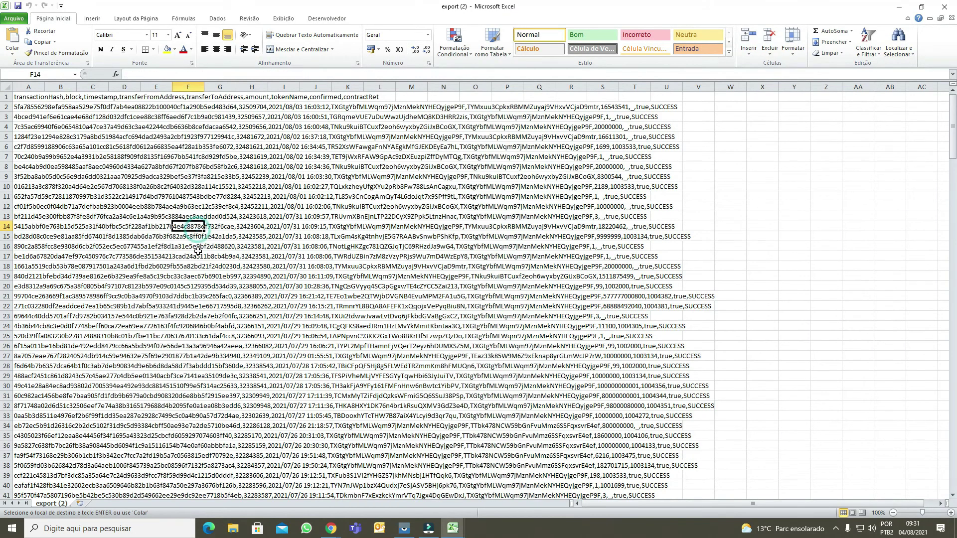
Step: Split the data in column A into separate columns with Text to Columns, delimited by commas only and in General format
{"action": "left_click", "coordinate": [24, 83]}
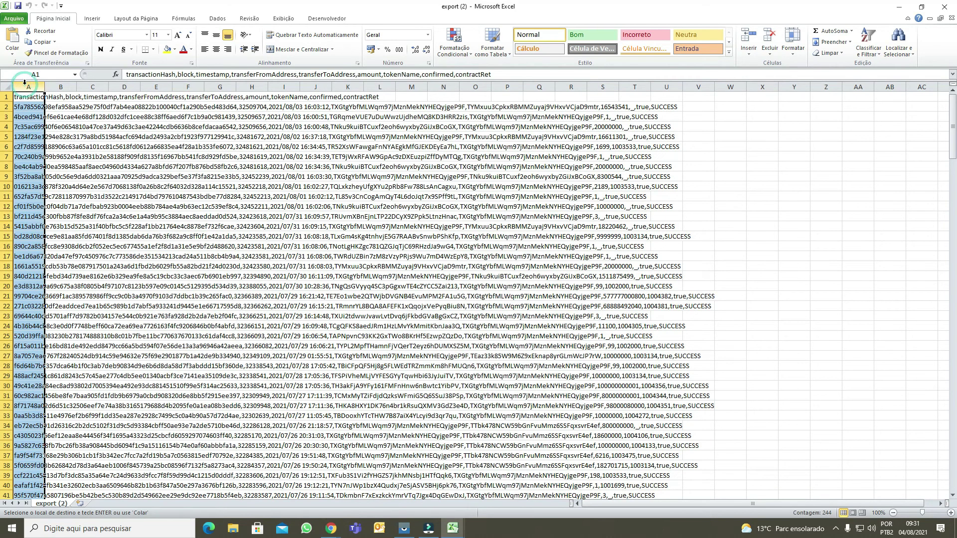
{"action": "left_click", "coordinate": [216, 19]}
{"action": "left_click", "coordinate": [327, 47]}
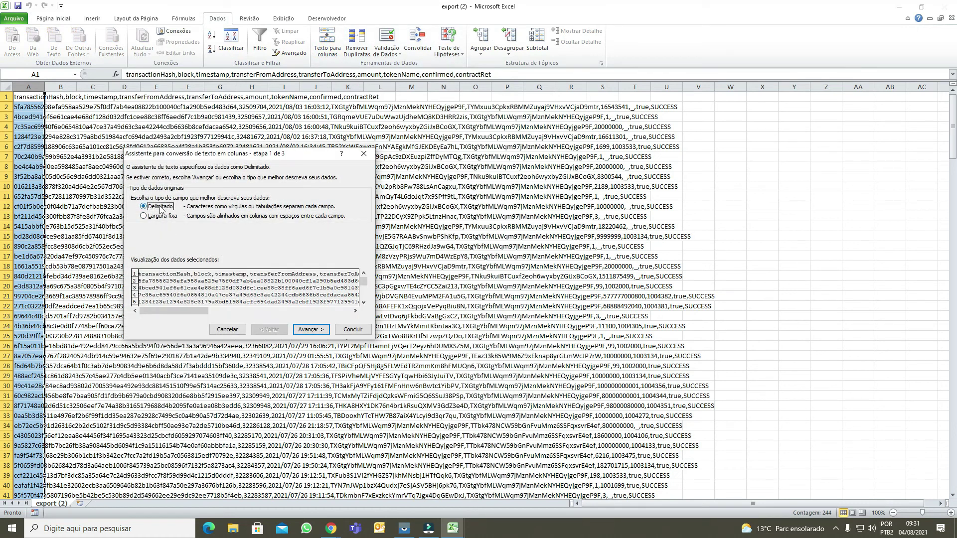
{"action": "left_click", "coordinate": [309, 329]}
{"action": "left_click", "coordinate": [135, 215]}
{"action": "left_click", "coordinate": [144, 197]}
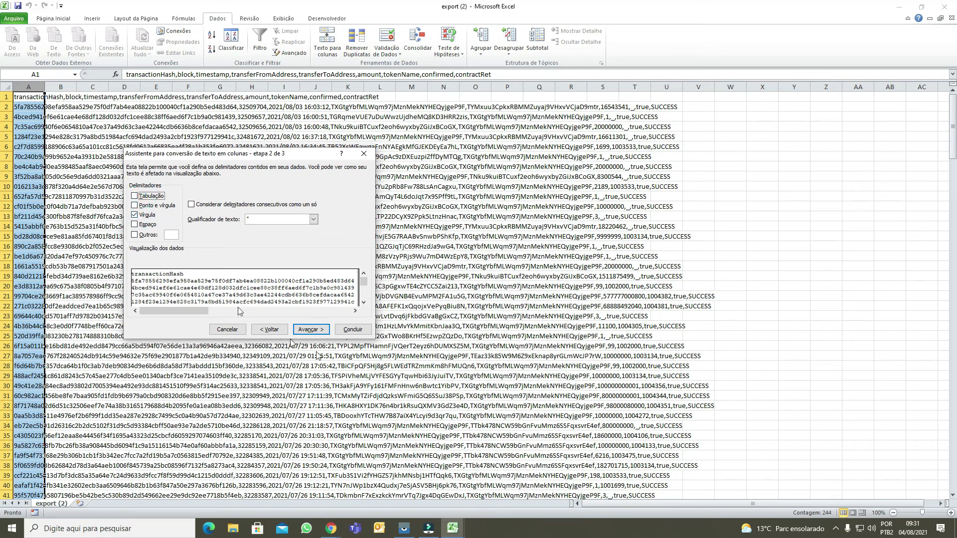
{"action": "left_click", "coordinate": [310, 329]}
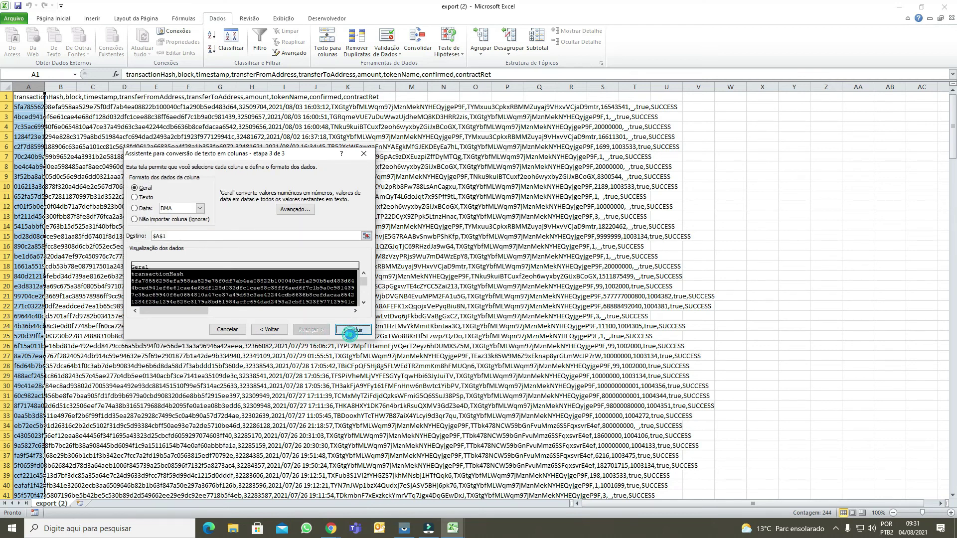
{"action": "left_click", "coordinate": [352, 330]}
Step: Autofit the column widths and delete every column except transferToAddress
{"action": "left_click", "coordinate": [6, 87]}
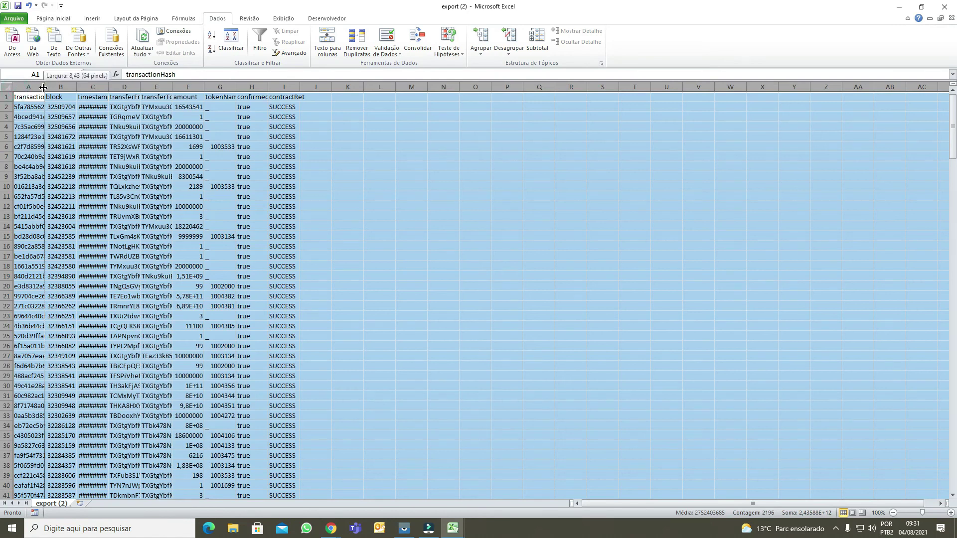
{"action": "double_click", "coordinate": [45, 87]}
{"action": "left_click_drag", "start_coordinate": [84, 87], "coordinate": [399, 87]}
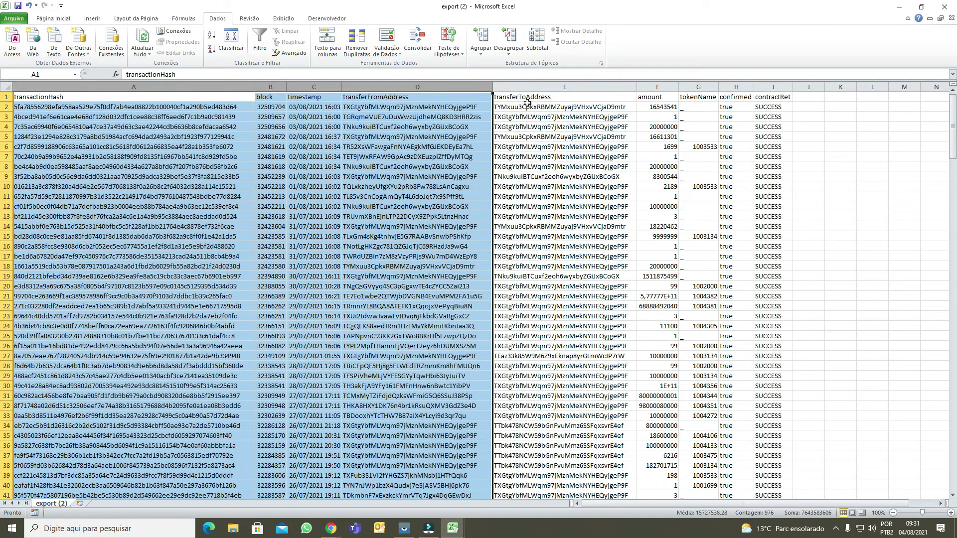
{"action": "right_click", "coordinate": [391, 88]}
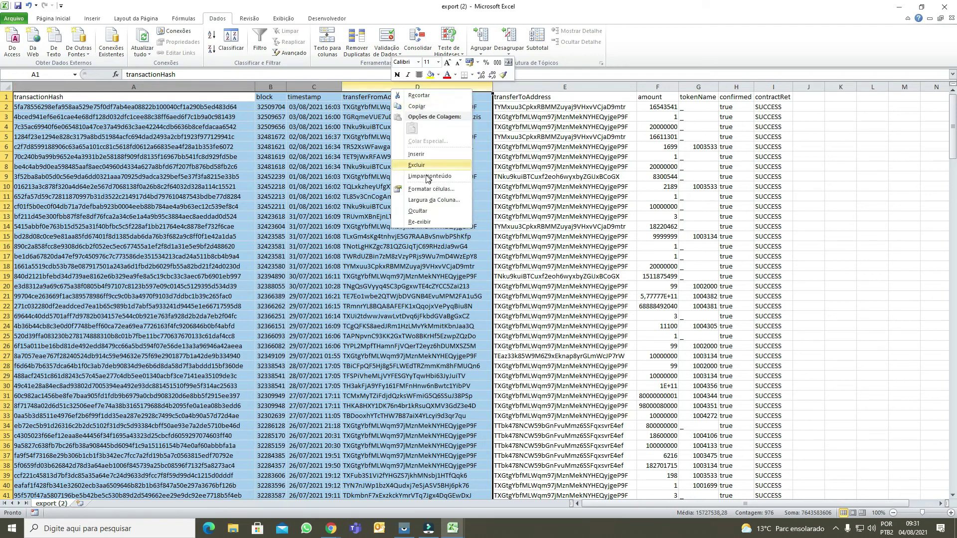
{"action": "left_click", "coordinate": [421, 166]}
{"action": "left_click_drag", "start_coordinate": [178, 87], "coordinate": [304, 92]}
{"action": "right_click", "coordinate": [304, 92]}
{"action": "left_click", "coordinate": [348, 164]}
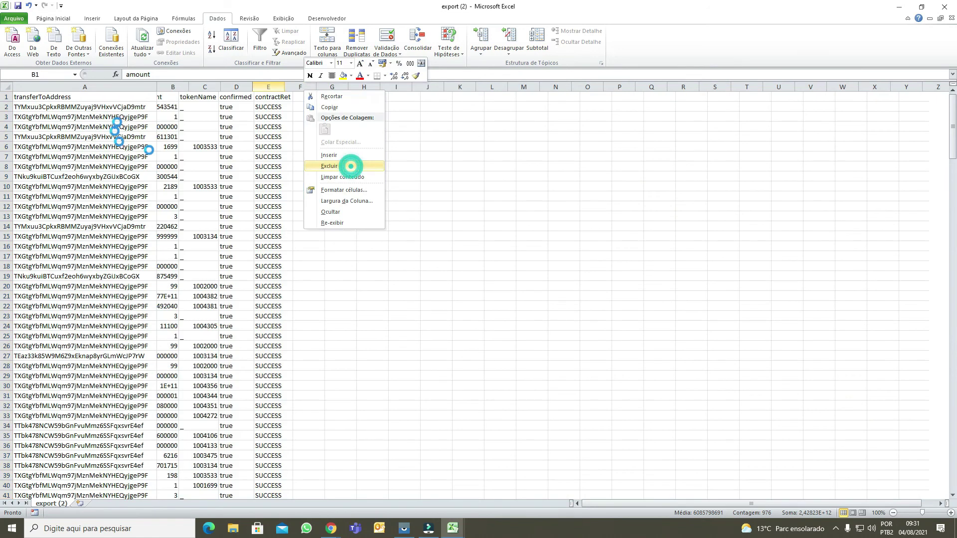
Step: Sort the addresses in column A in ascending order and check the list for repeated entries
{"action": "left_click", "coordinate": [110, 87]}
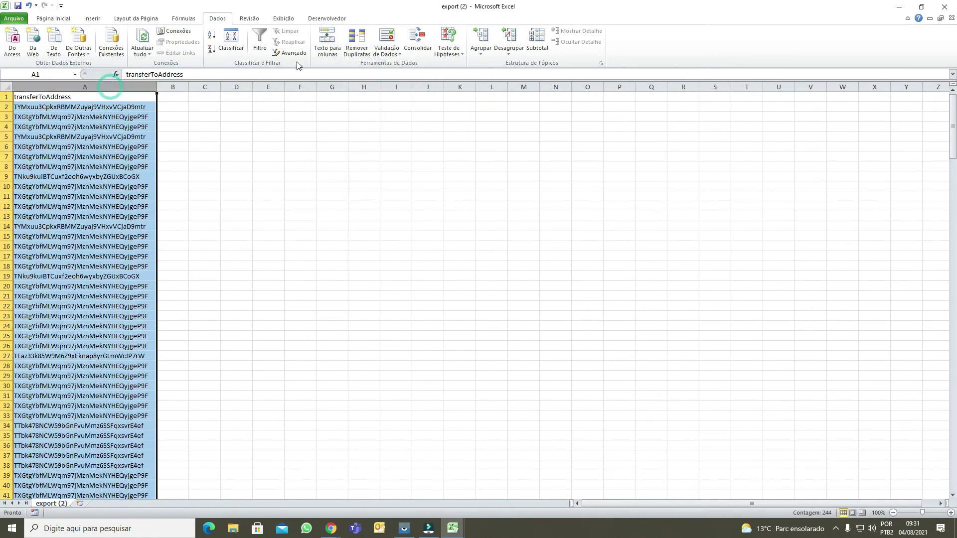
{"action": "left_click", "coordinate": [212, 35]}
{"action": "left_click", "coordinate": [88, 146]}
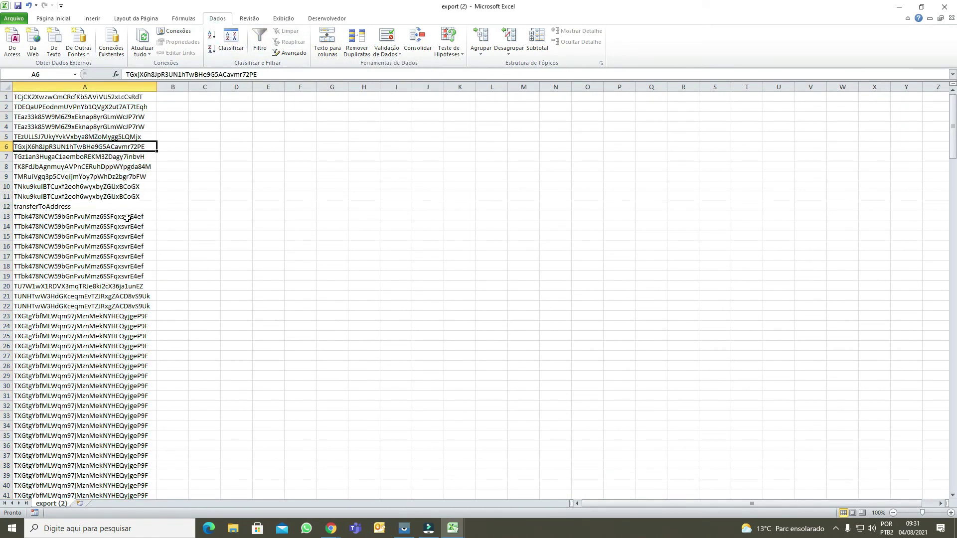
{"action": "left_click_drag", "start_coordinate": [127, 217], "coordinate": [124, 277]}
{"action": "left_click_drag", "start_coordinate": [111, 318], "coordinate": [111, 465]}
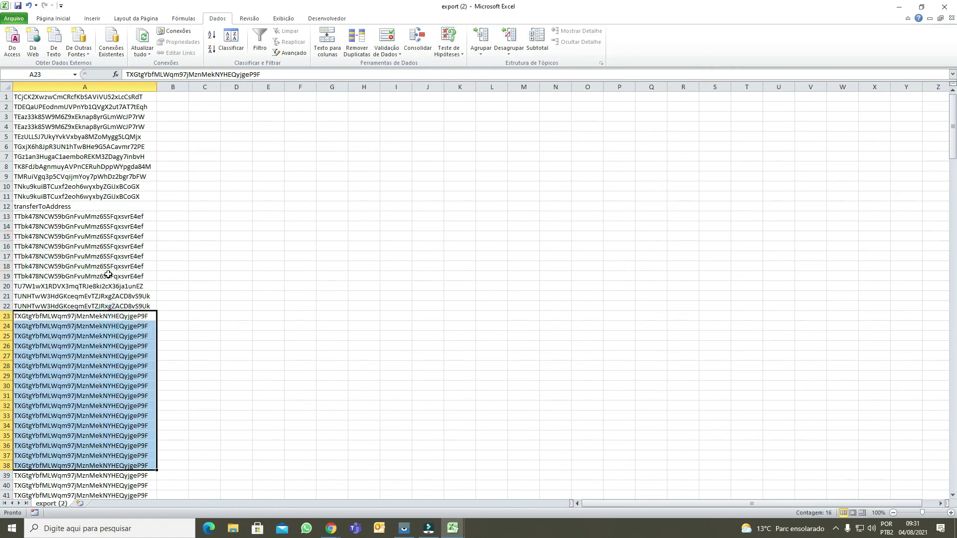
Step: Remove the duplicate values from column A, treating the data as having no headers
{"action": "left_click", "coordinate": [85, 85]}
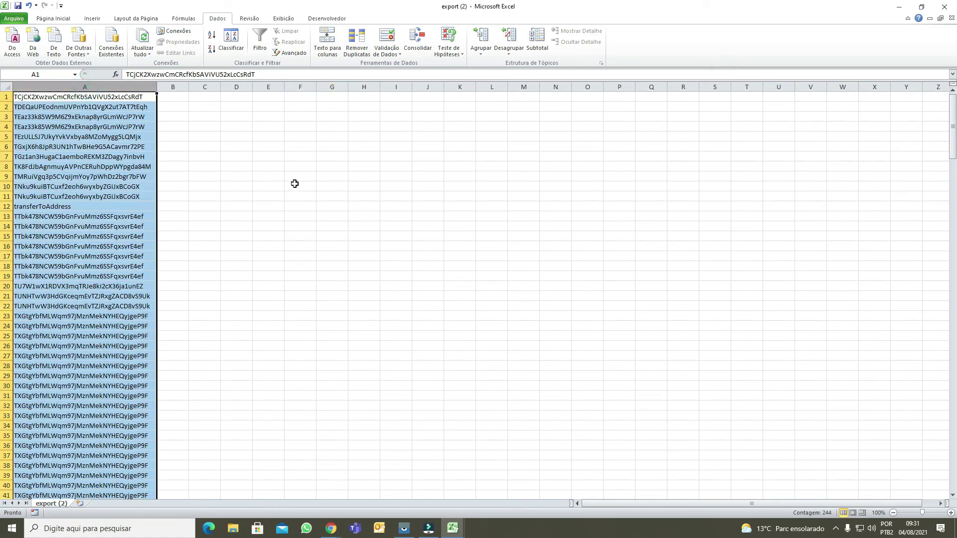
{"action": "left_click", "coordinate": [357, 41]}
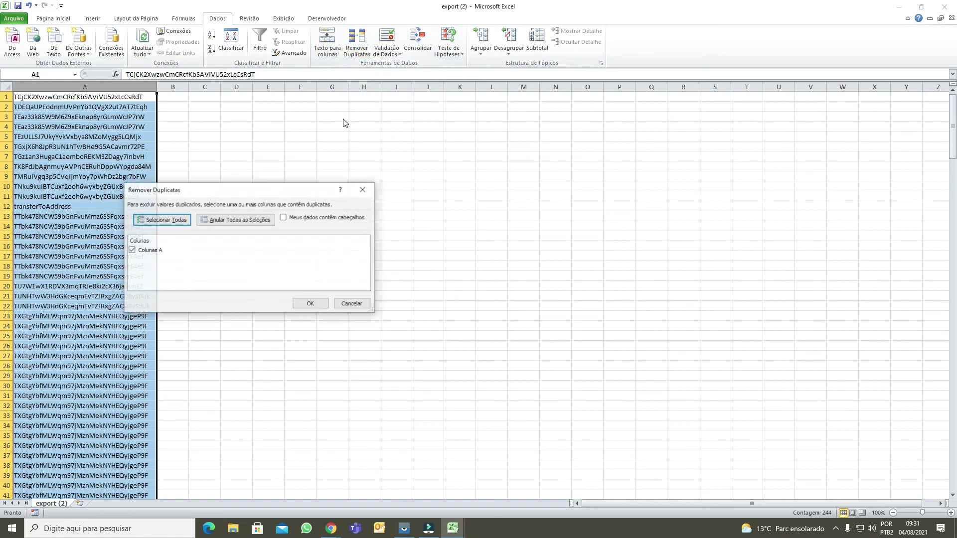
{"action": "left_click", "coordinate": [310, 305]}
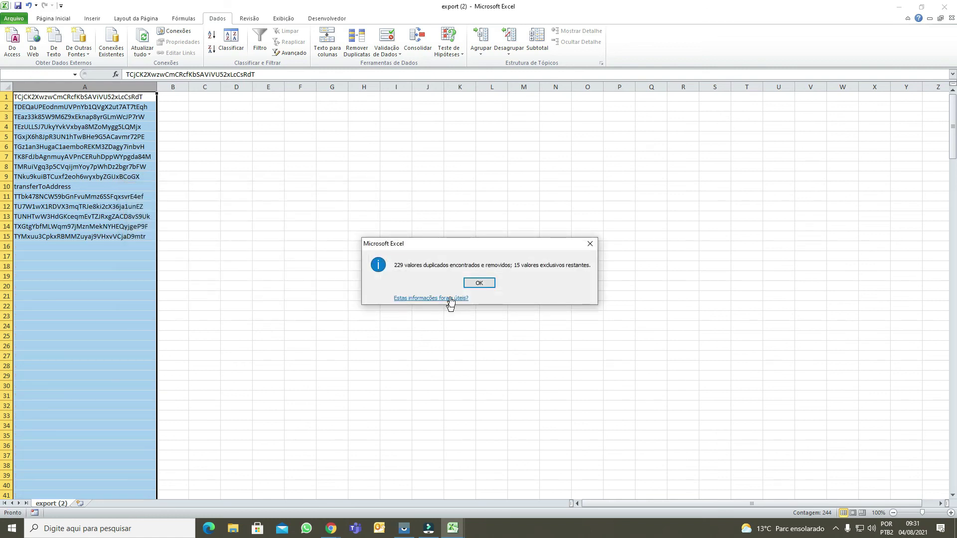
{"action": "left_click", "coordinate": [480, 283]}
Step: Copy the addresses in A1:A15 and paste them into Plan1 of the macro - Copia workbook starting at cell A105
{"action": "left_click_drag", "start_coordinate": [85, 236], "coordinate": [83, 95]}
{"action": "key", "text": "ctrl+c"}
{"action": "mouse_move", "coordinate": [449, 532]}
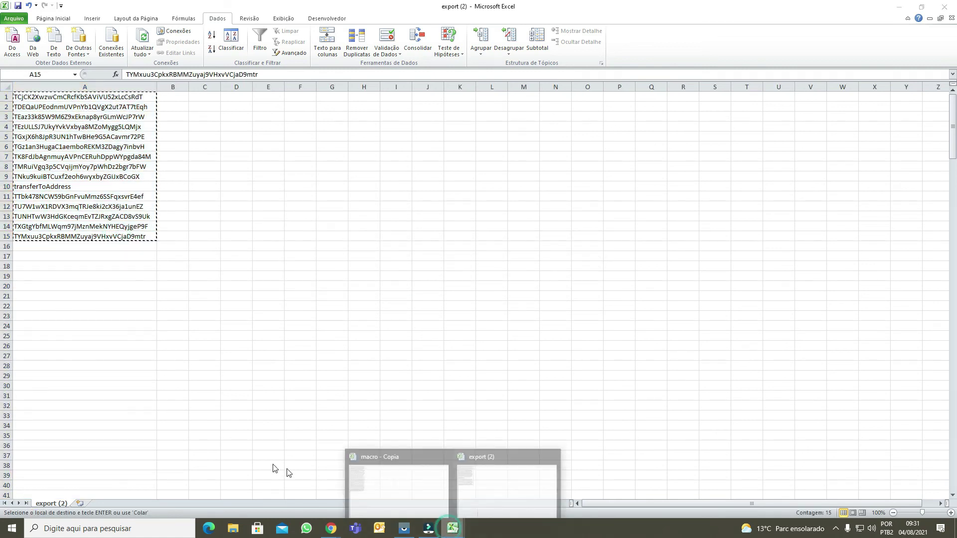
{"action": "left_click", "coordinate": [384, 478]}
{"action": "left_click", "coordinate": [81, 296]}
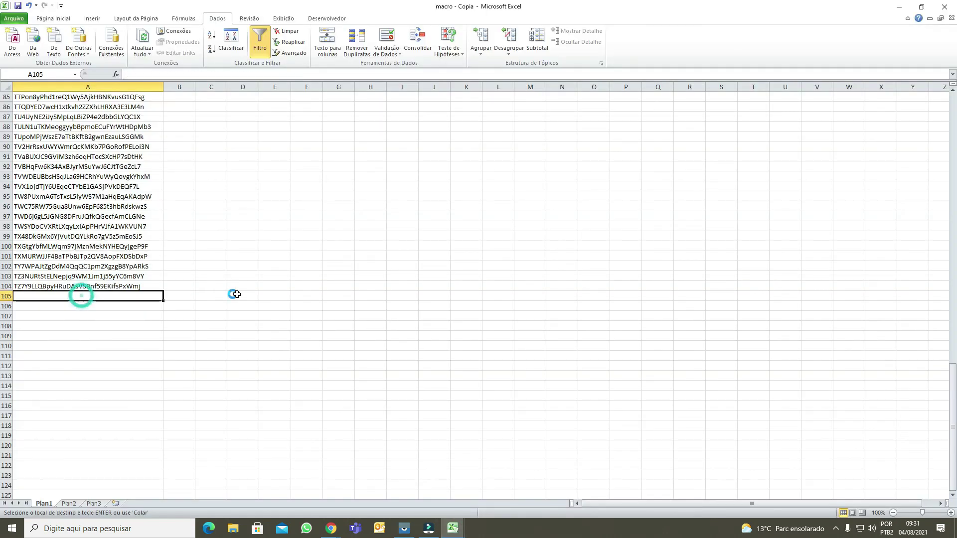
{"action": "key", "text": "ctrl+v"}
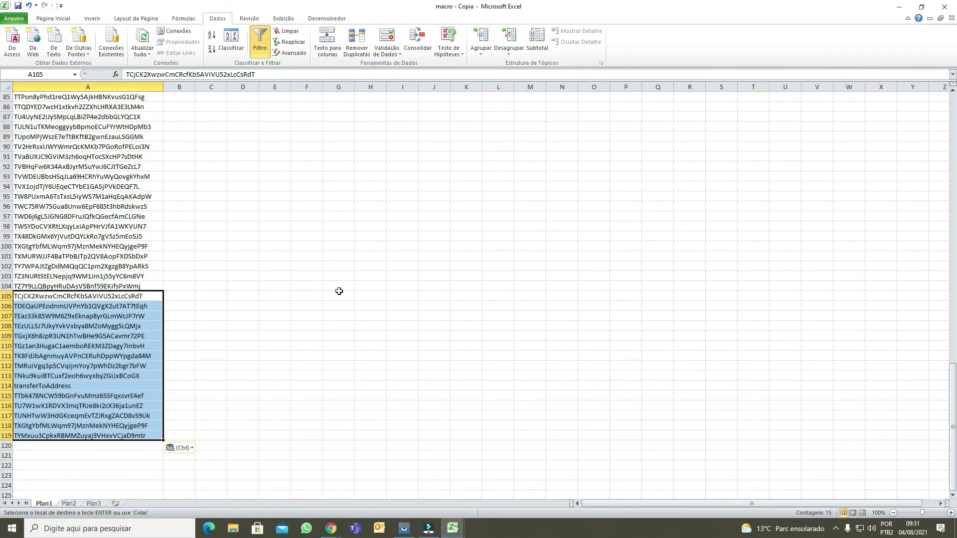
Step: Delete row 114, which holds the transferToAddress header, from the pasted addresses in Plan1
{"action": "left_click", "coordinate": [7, 386]}
{"action": "right_click", "coordinate": [7, 387]}
{"action": "left_click", "coordinate": [67, 325]}
{"action": "left_click", "coordinate": [251, 305]}
{"action": "scroll", "coordinate": [141, 255], "scroll_direction": "down", "scroll_amount": 7}
Step: Save and close the macro - Copia workbook, and close export (2).csv without saving its changes
{"action": "left_click", "coordinate": [944, 6]}
{"action": "left_click", "coordinate": [441, 273]}
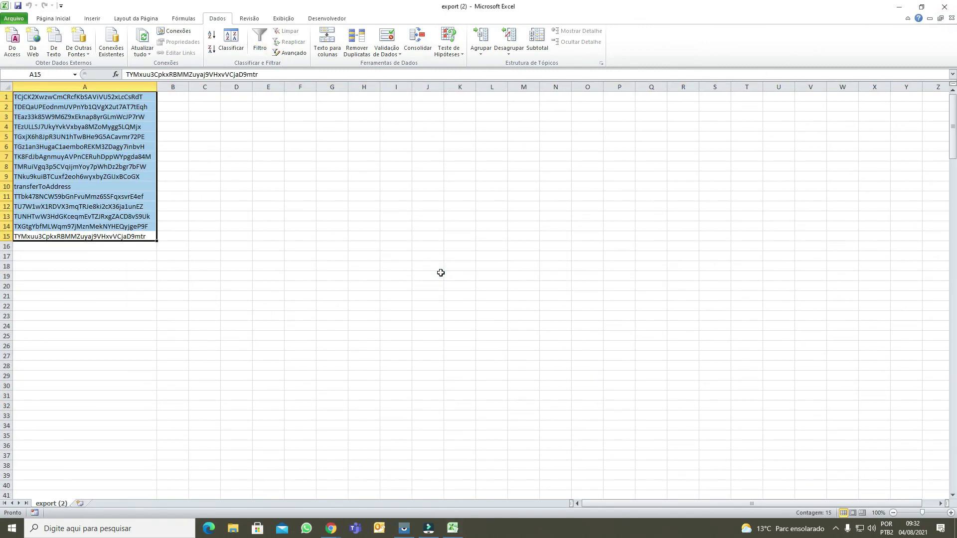
{"action": "left_click", "coordinate": [945, 7]}
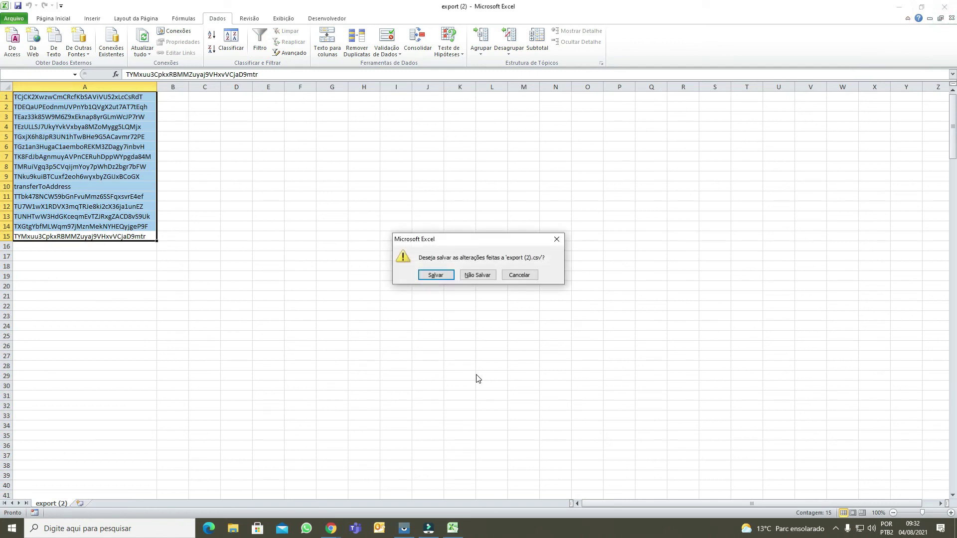
{"action": "left_click", "coordinate": [479, 275]}
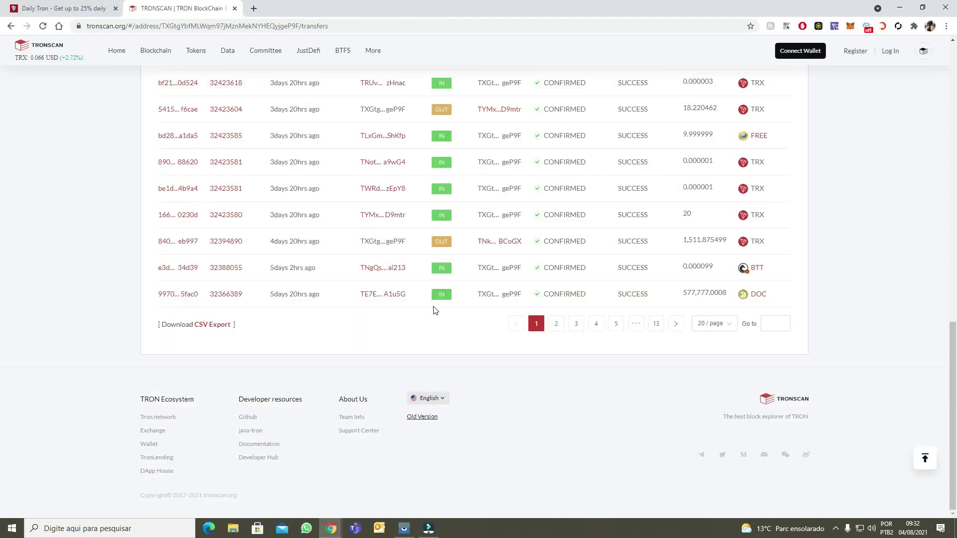